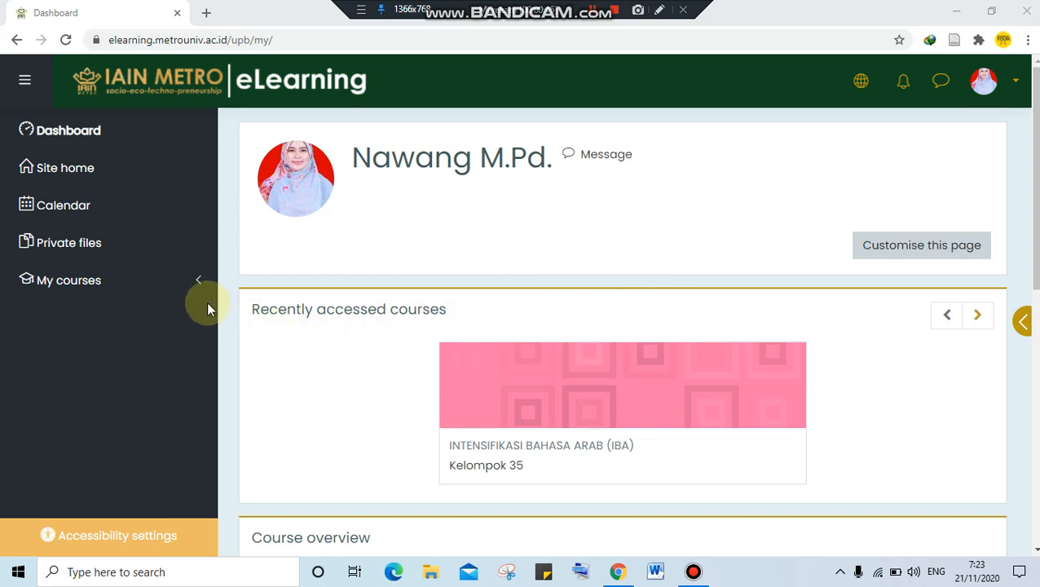
Step: Expand the enrolled courses list and open the Kelompok 35 course from the recently accessed courses
{"action": "left_click", "coordinate": [182, 292]}
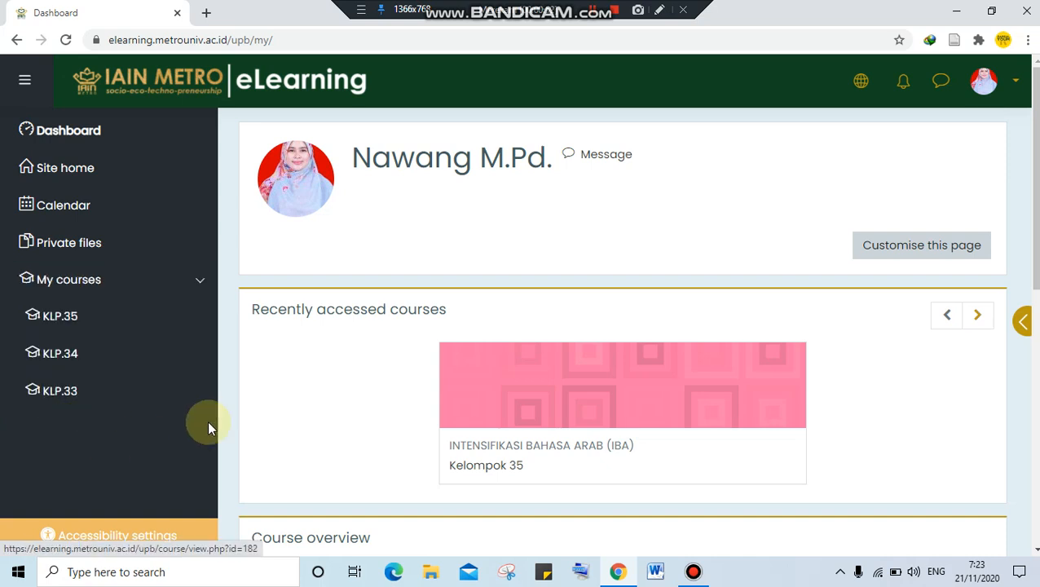
{"action": "scroll", "coordinate": [681, 247], "scroll_direction": "down", "scroll_amount": 3}
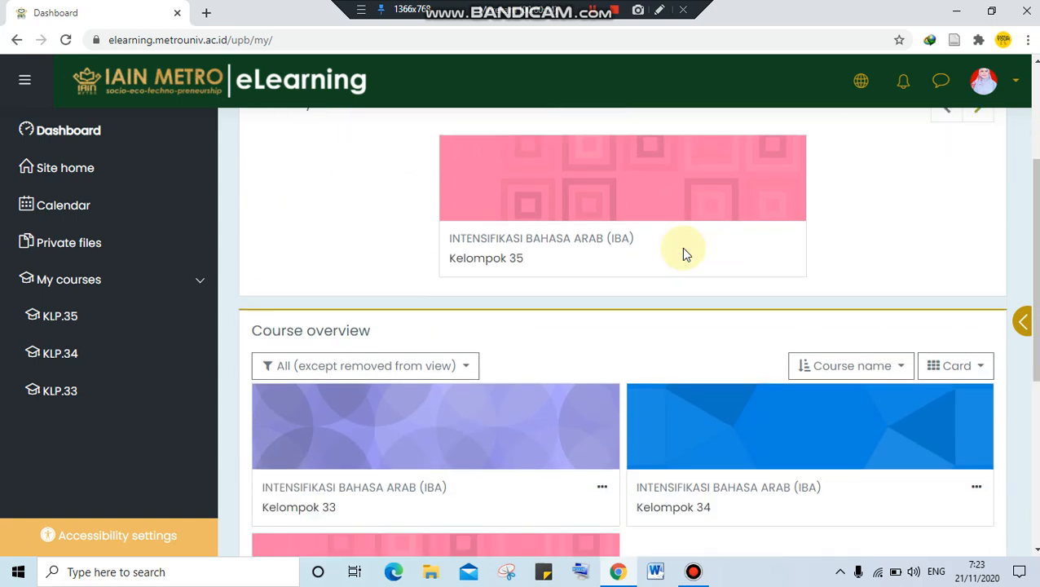
{"action": "scroll", "coordinate": [506, 378], "scroll_direction": "up", "scroll_amount": 3}
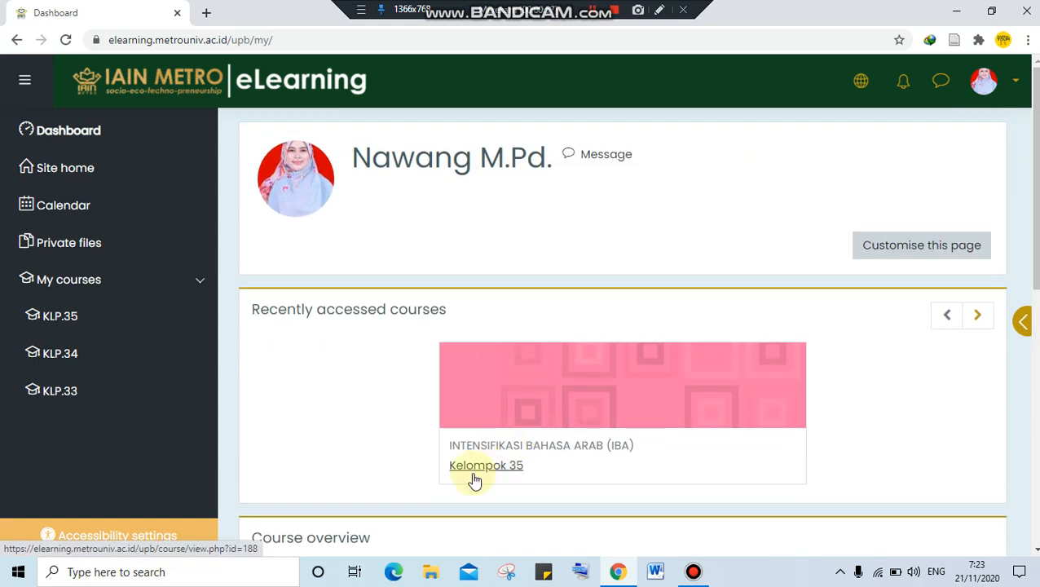
{"action": "left_click", "coordinate": [619, 399]}
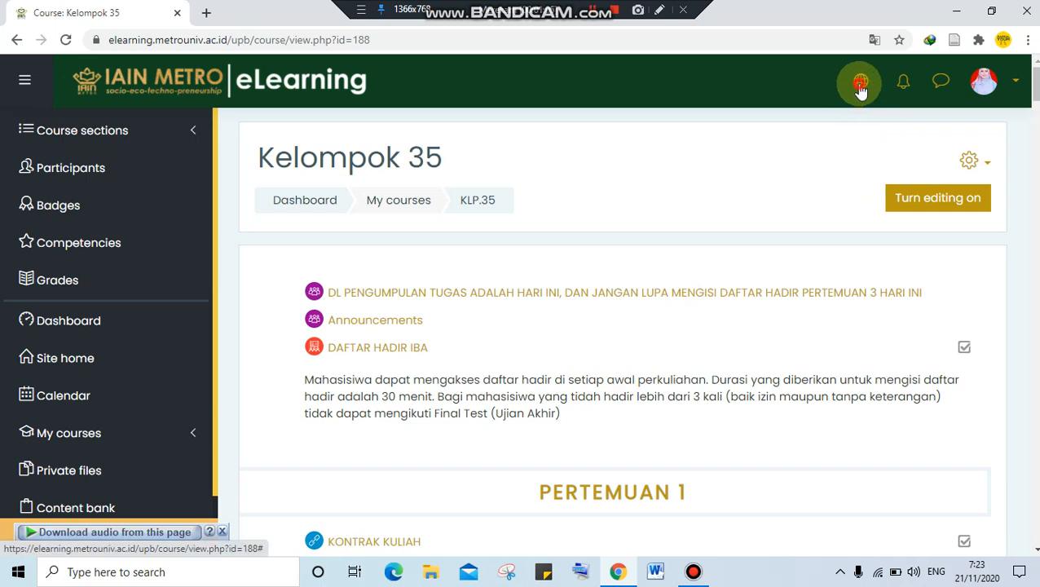
Step: Switch the site language to Indonesian and turn on edit mode for the Kelompok 35 course
{"action": "left_click", "coordinate": [861, 83]}
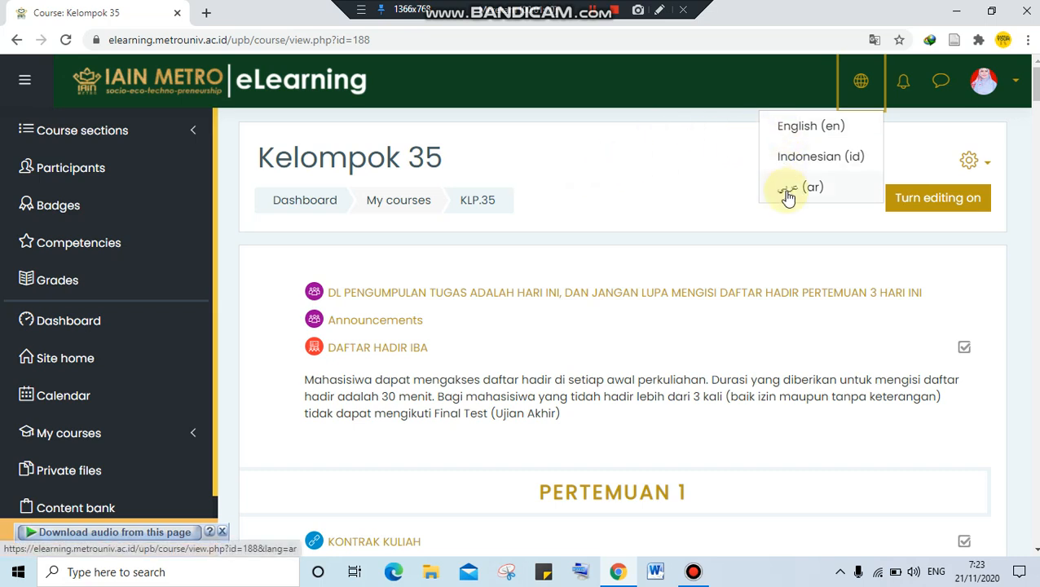
{"action": "left_click", "coordinate": [834, 164]}
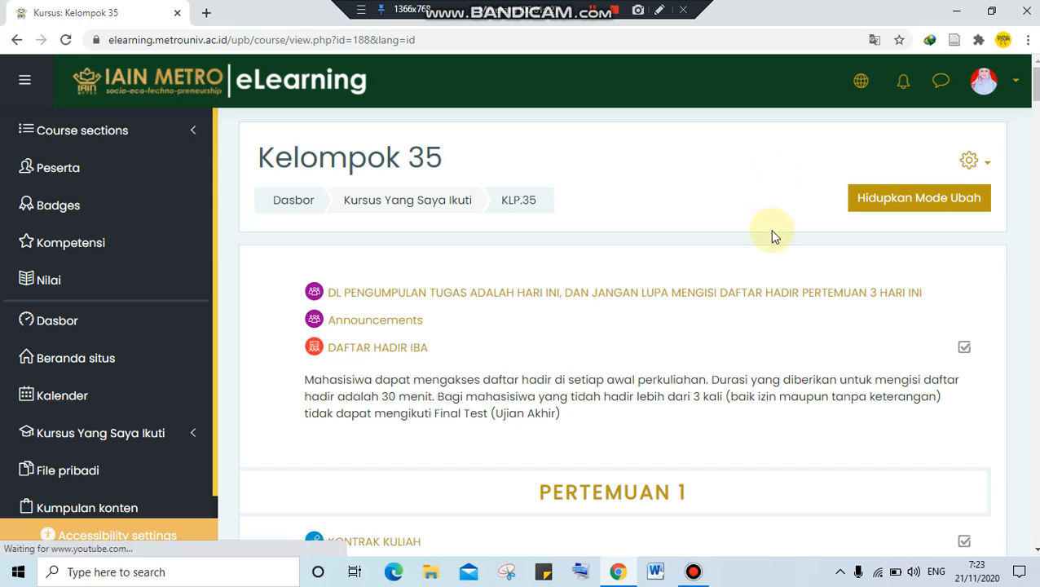
{"action": "left_click", "coordinate": [927, 203]}
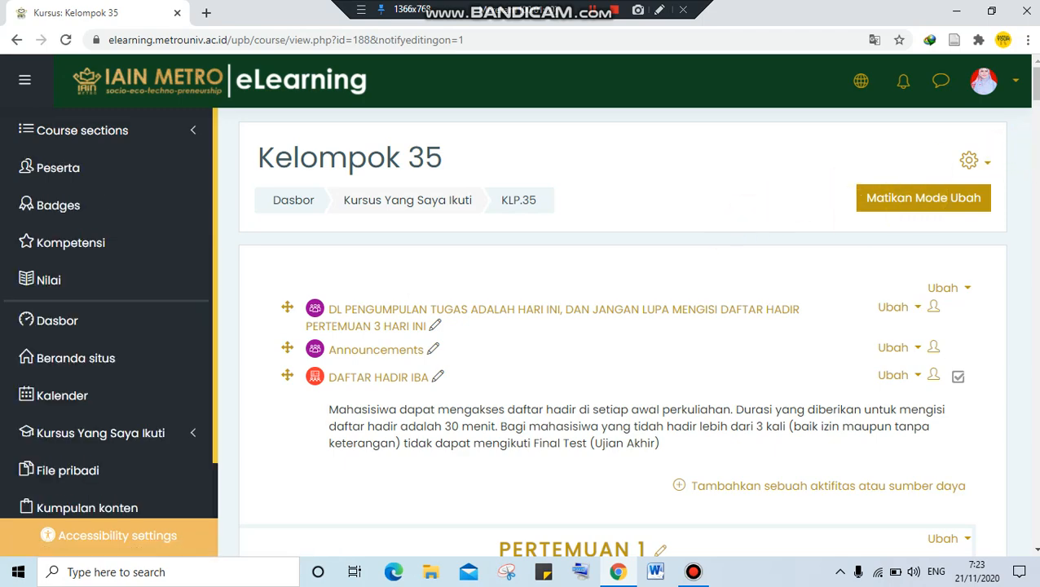
Step: Copy the full instruction text of PENGUMPULAN TUGAS FINAL TEST in the FINAL TEST (UJIAN AKHIR) section
{"action": "scroll", "coordinate": [1033, 90], "scroll_direction": "down", "scroll_amount": 2}
{"action": "scroll", "coordinate": [607, 326], "scroll_direction": "down", "scroll_amount": 15}
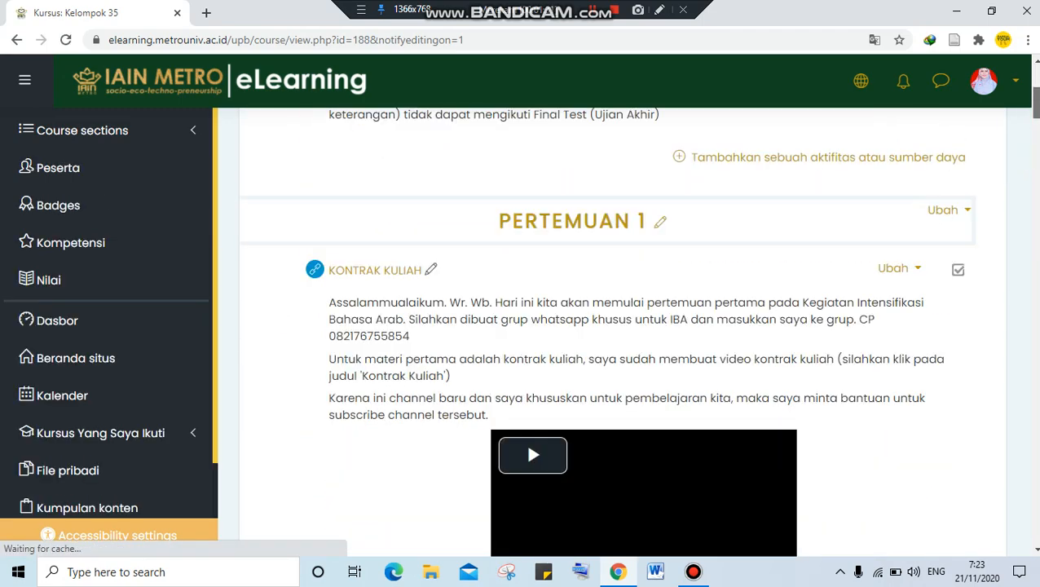
{"action": "scroll", "coordinate": [638, 330], "scroll_direction": "down", "scroll_amount": 15}
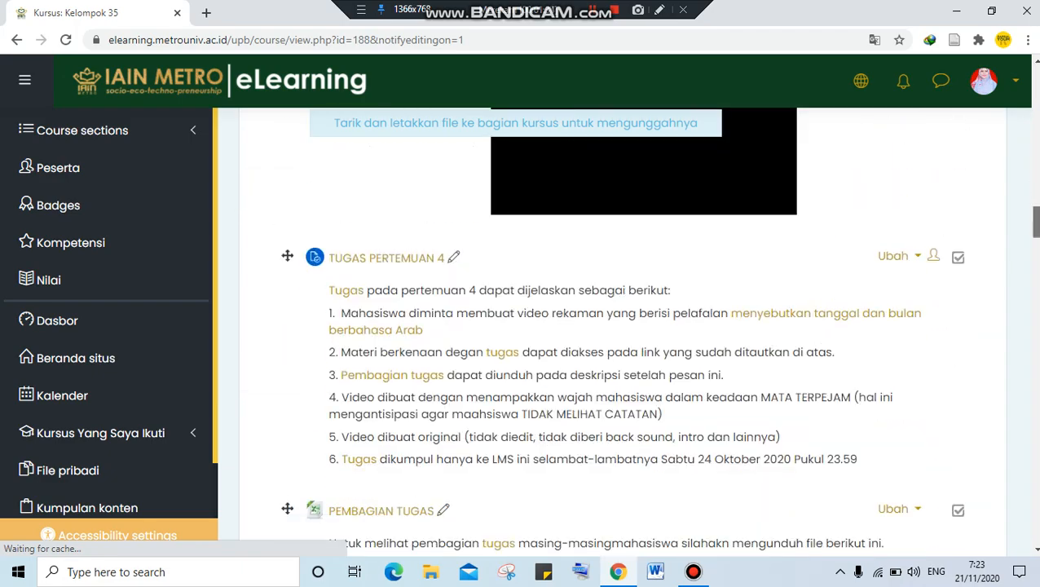
{"action": "scroll", "coordinate": [607, 326], "scroll_direction": "down", "scroll_amount": 15}
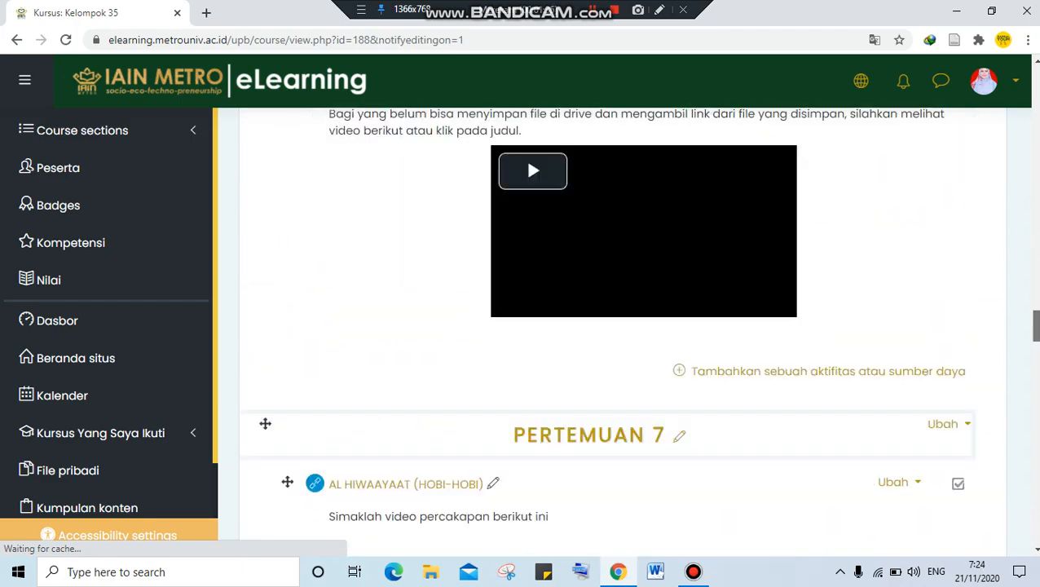
{"action": "scroll", "coordinate": [607, 326], "scroll_direction": "down", "scroll_amount": 15}
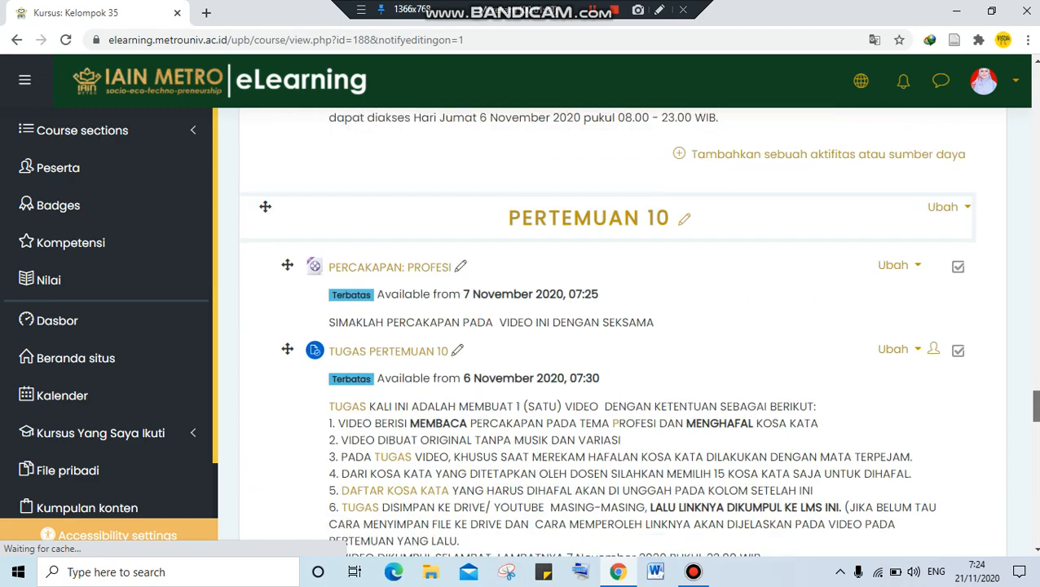
{"action": "scroll", "coordinate": [753, 293], "scroll_direction": "up", "scroll_amount": 4}
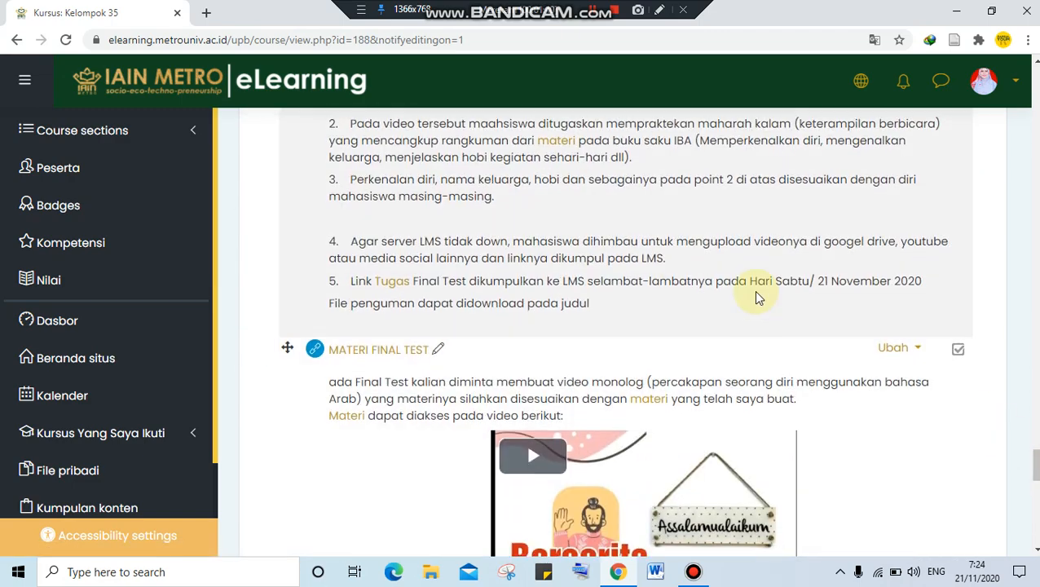
{"action": "scroll", "coordinate": [668, 350], "scroll_direction": "down", "scroll_amount": 1}
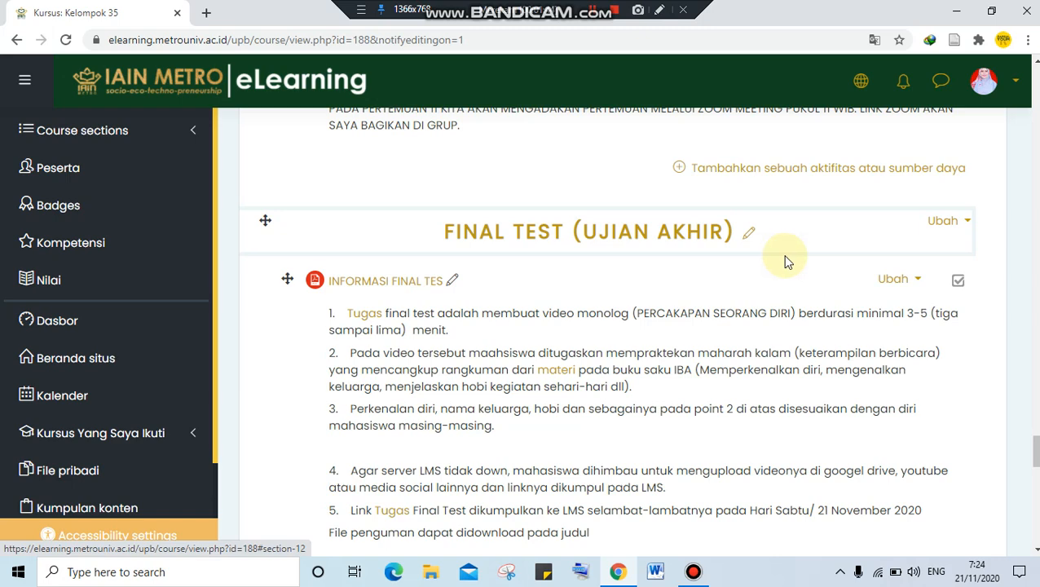
{"action": "scroll", "coordinate": [465, 266], "scroll_direction": "down", "scroll_amount": 2}
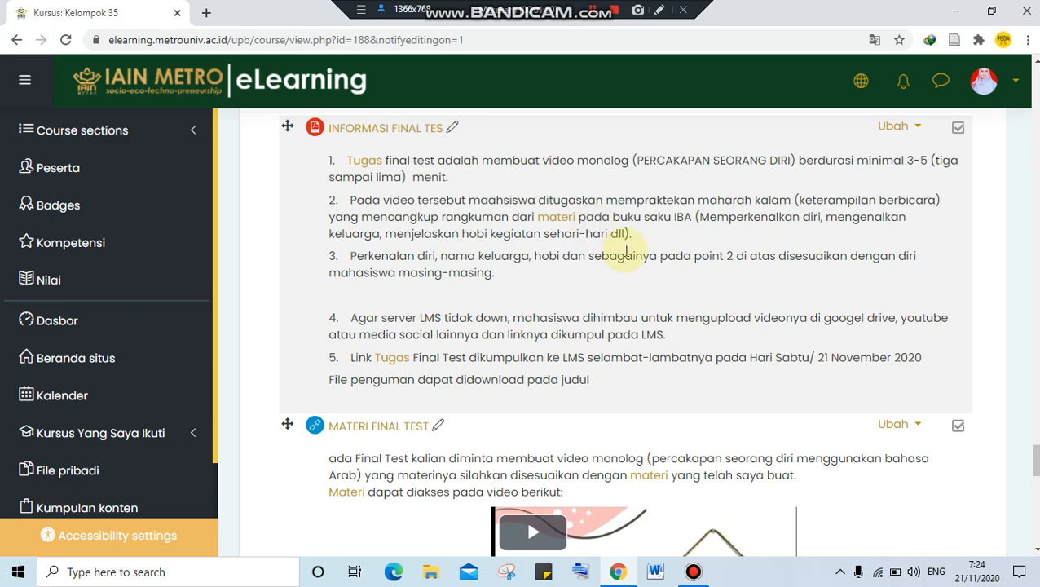
{"action": "scroll", "coordinate": [626, 250], "scroll_direction": "down", "scroll_amount": 3}
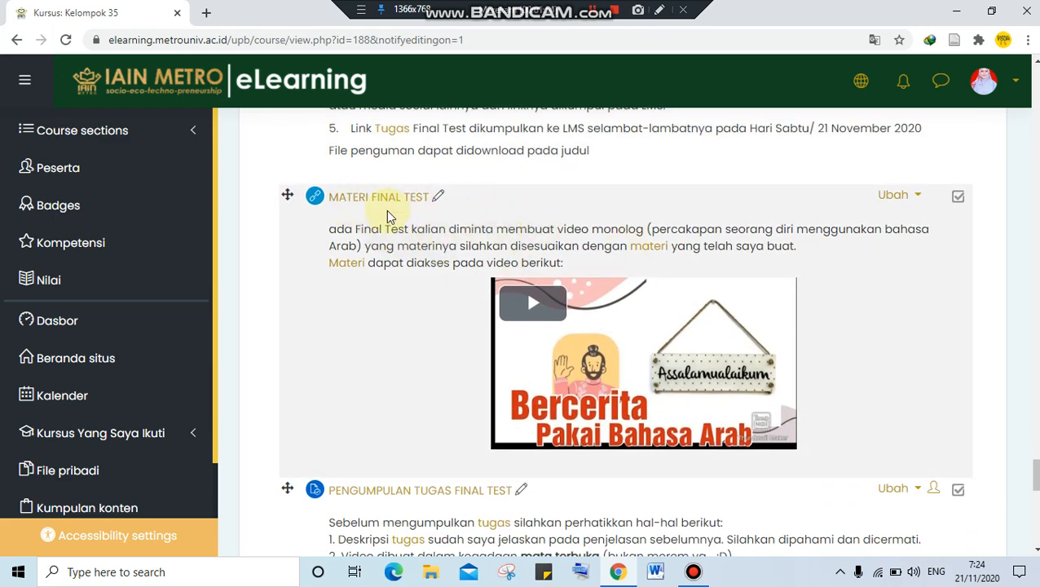
{"action": "scroll", "coordinate": [607, 339], "scroll_direction": "down", "scroll_amount": 4}
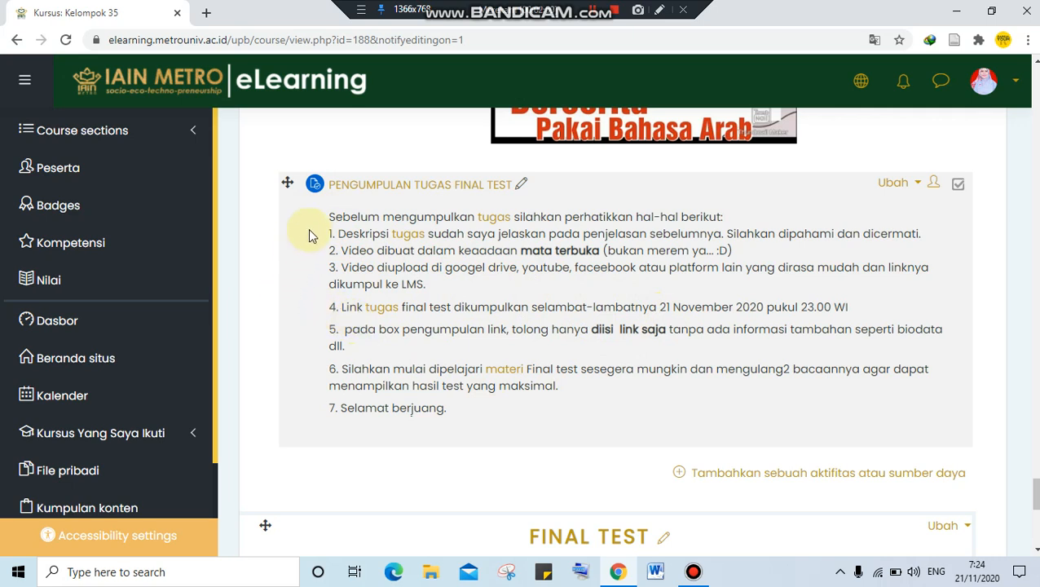
{"action": "left_click_drag", "start_coordinate": [329, 216], "coordinate": [461, 416]}
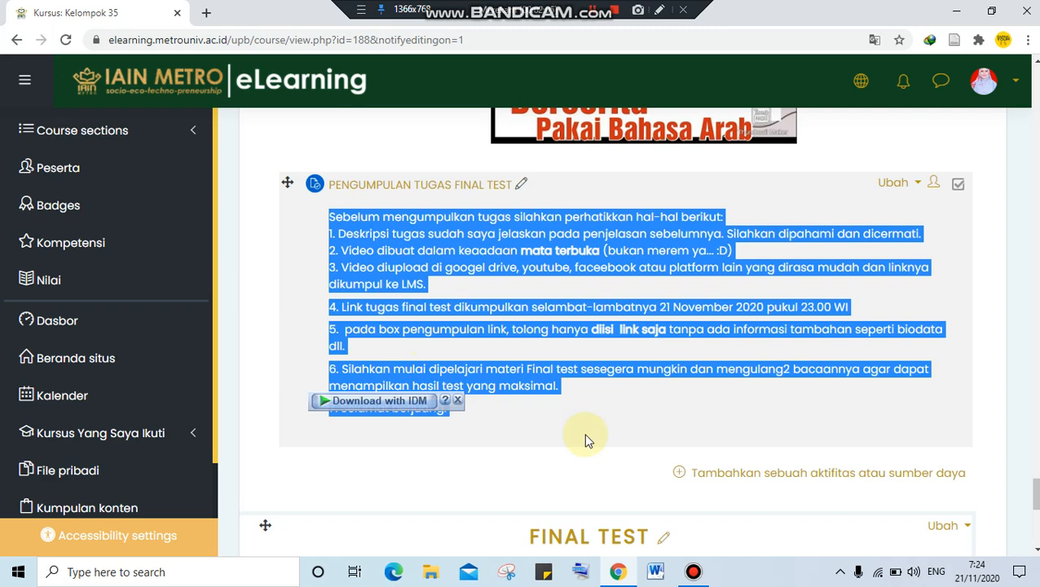
Step: Rename the empty FINAL TEST section above topik 14 as FINAL TEST INTENSIFIKASI BAHASA ARAB
{"action": "scroll", "coordinate": [654, 418], "scroll_direction": "down", "scroll_amount": 3}
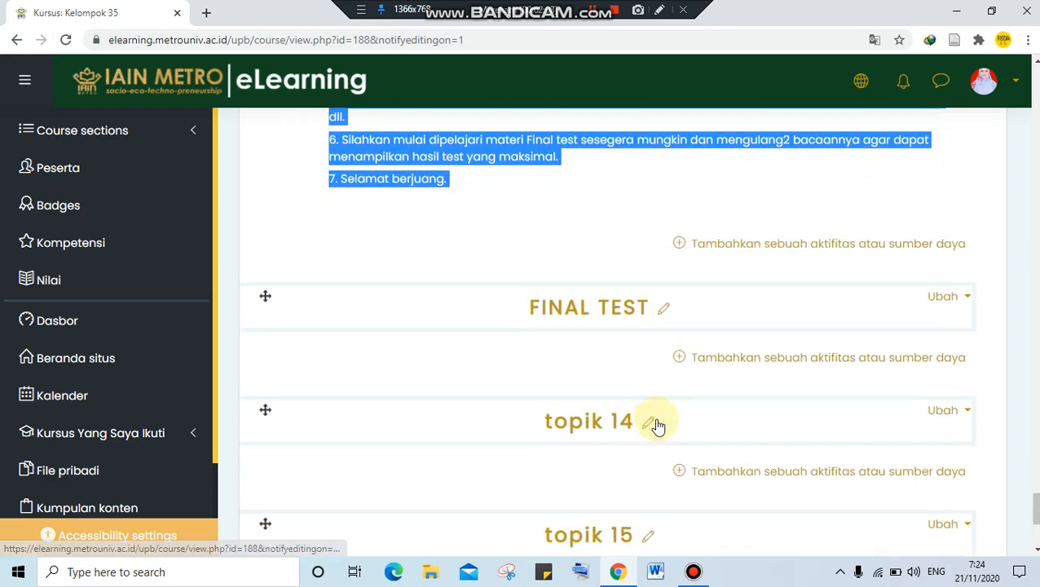
{"action": "scroll", "coordinate": [657, 424], "scroll_direction": "down", "scroll_amount": 1}
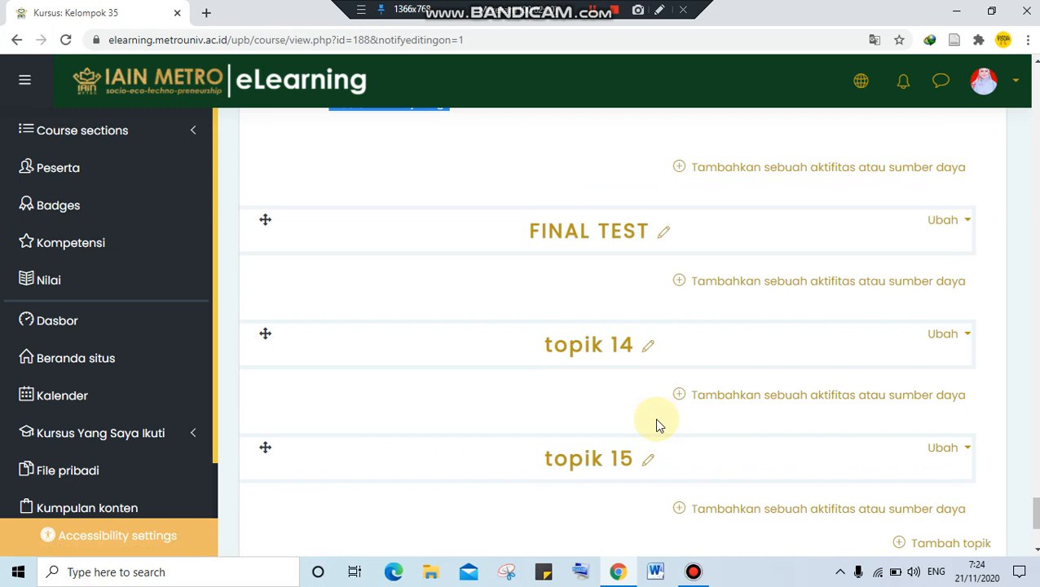
{"action": "left_click", "coordinate": [663, 235]}
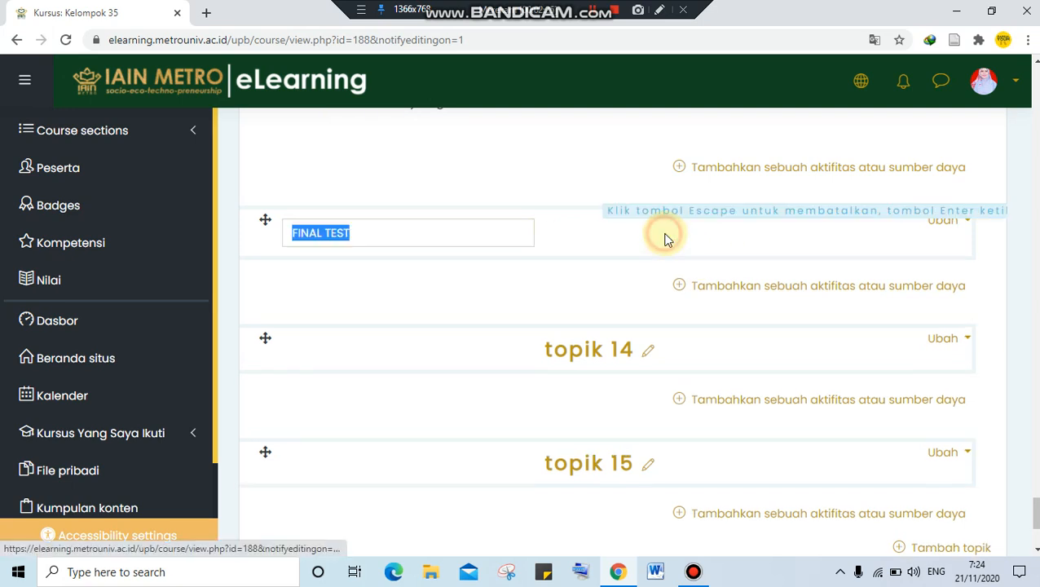
{"action": "left_click", "coordinate": [438, 230]}
{"action": "type", "text": "INTENSIFIKASI BAHASA ARAB"}
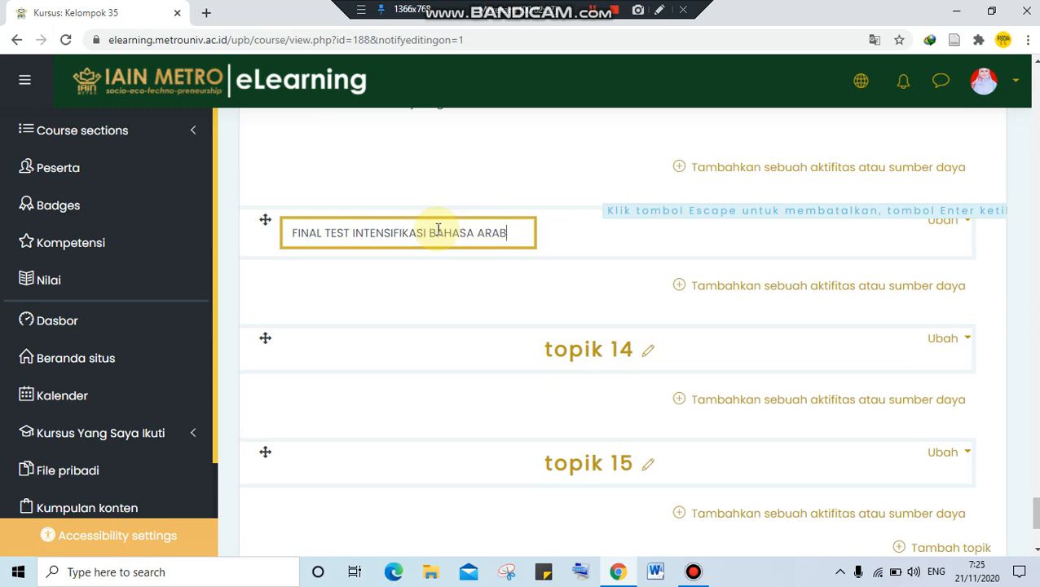
{"action": "key", "text": "Return"}
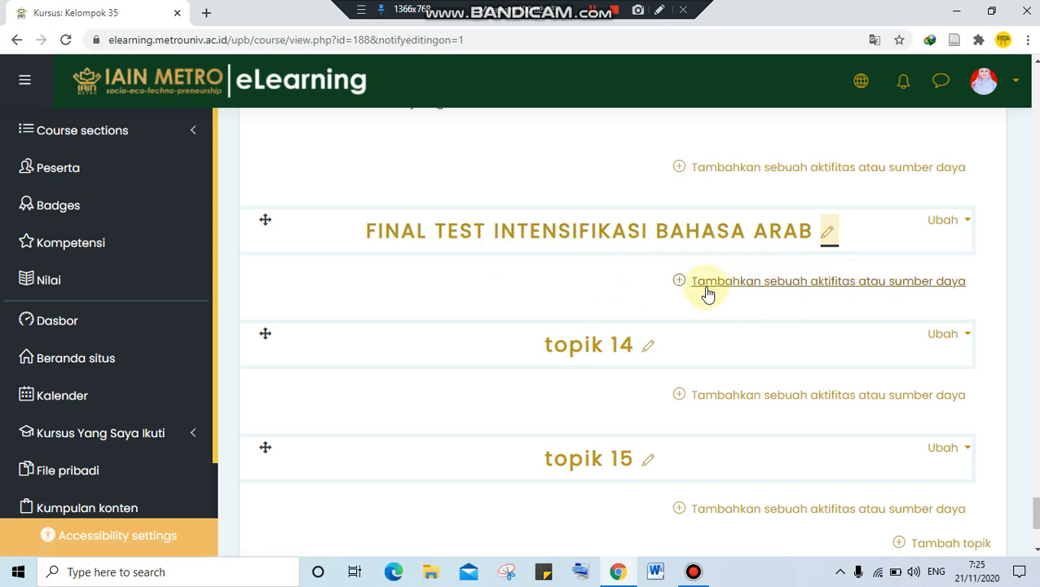
Step: Add an Assignment to the FINAL TEST INTENSIFIKASI BAHASA ARAB section and name it PENGUMPULAN LINK TUGAS FINAL TEST IBA
{"action": "left_click", "coordinate": [853, 282]}
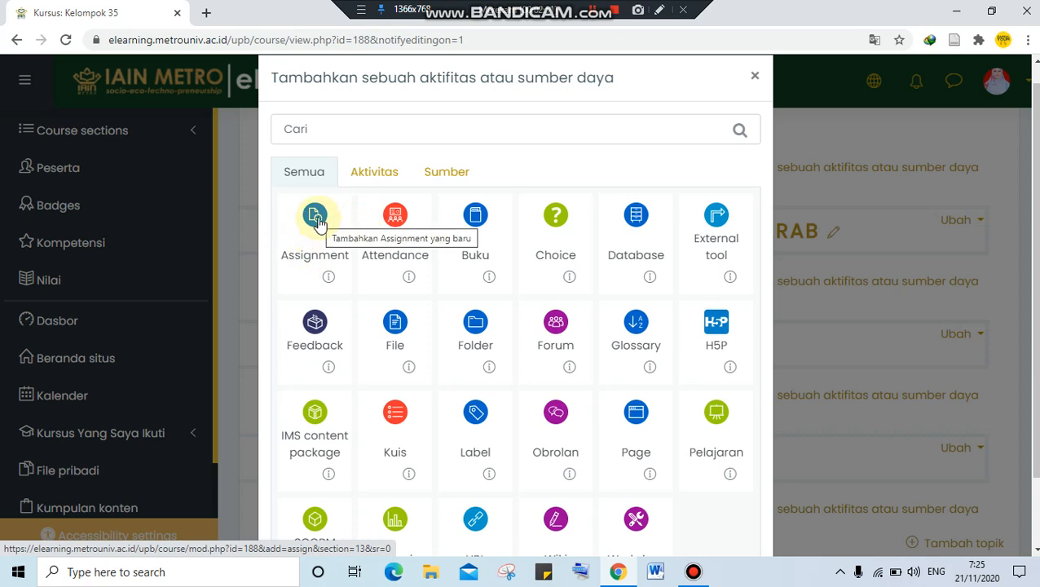
{"action": "left_click", "coordinate": [317, 224]}
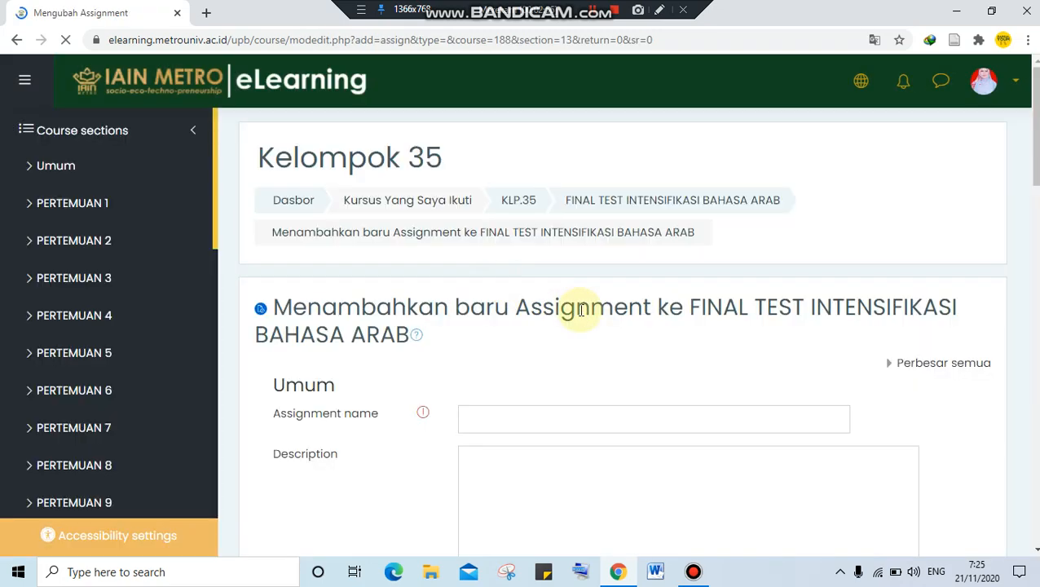
{"action": "scroll", "coordinate": [583, 289], "scroll_direction": "down", "scroll_amount": 2}
{"action": "left_click", "coordinate": [590, 267]}
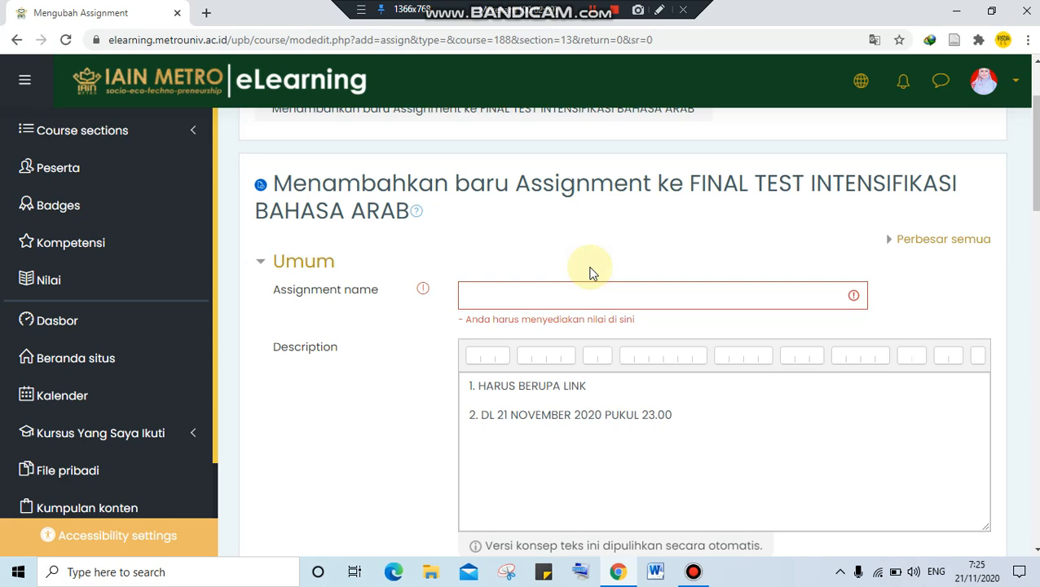
{"action": "left_click", "coordinate": [588, 294]}
{"action": "type", "text": "P"}
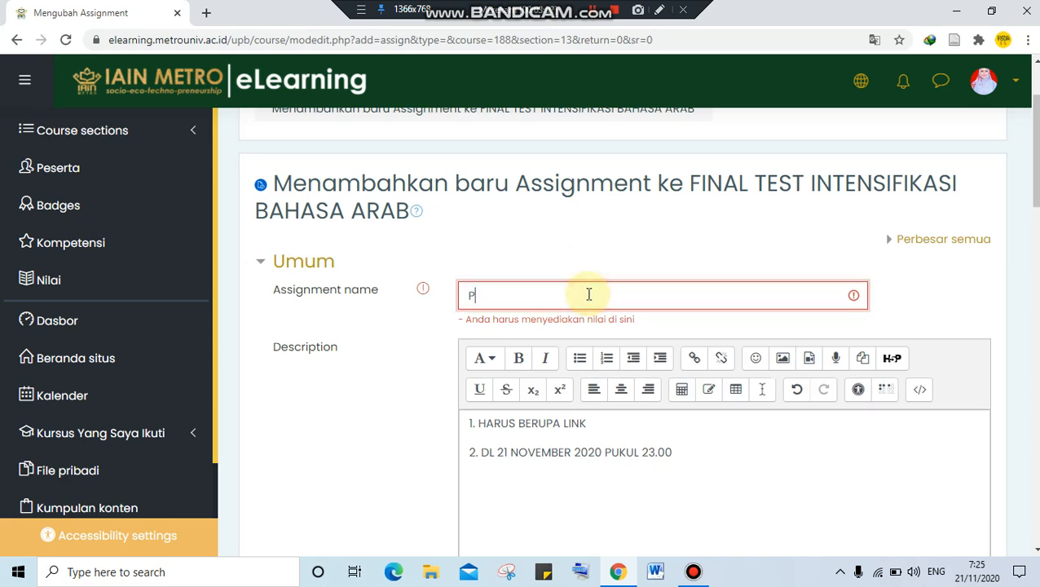
{"action": "type", "text": "ENGUMPULAN LINK TIGAS FINAL TEST IBA"}
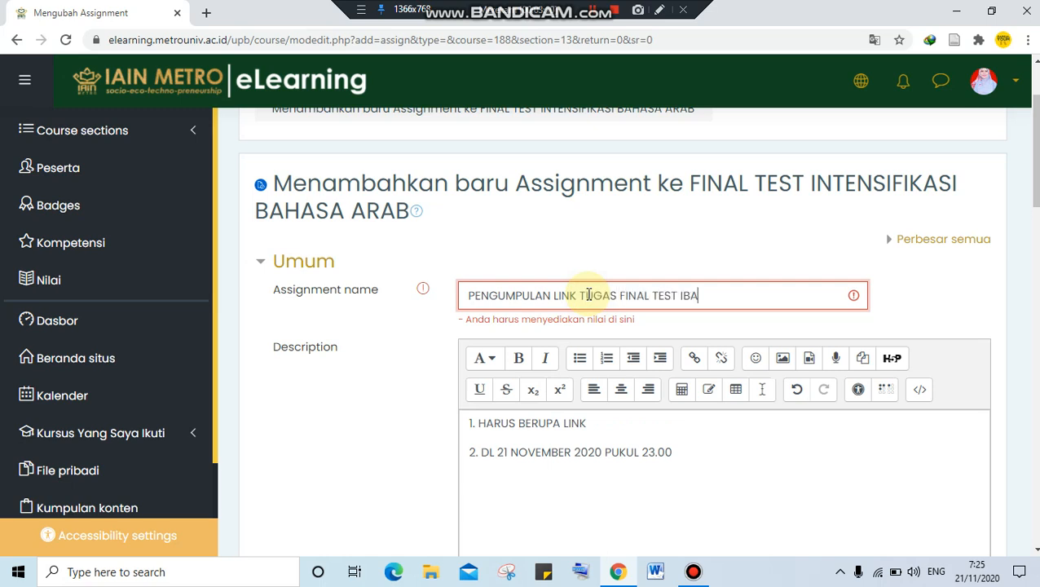
Step: Replace the assignment's prefilled description with the copied final test submission instructions
{"action": "scroll", "coordinate": [639, 397], "scroll_direction": "down", "scroll_amount": 1}
{"action": "left_click", "coordinate": [644, 379]}
{"action": "left_click_drag", "start_coordinate": [673, 376], "coordinate": [437, 334]}
{"action": "key", "text": "BackSpace"}
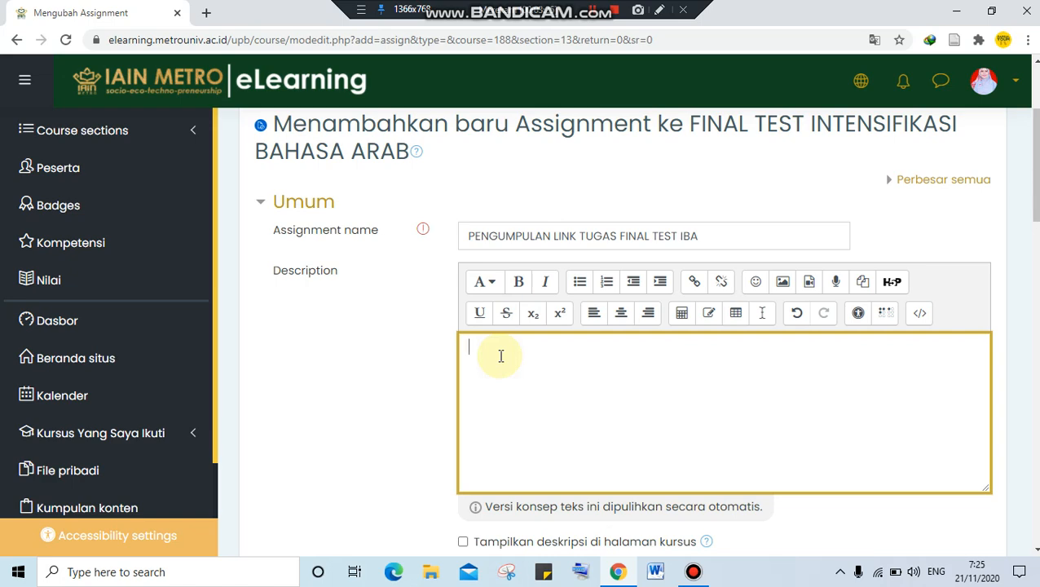
{"action": "key", "text": "ctrl+v"}
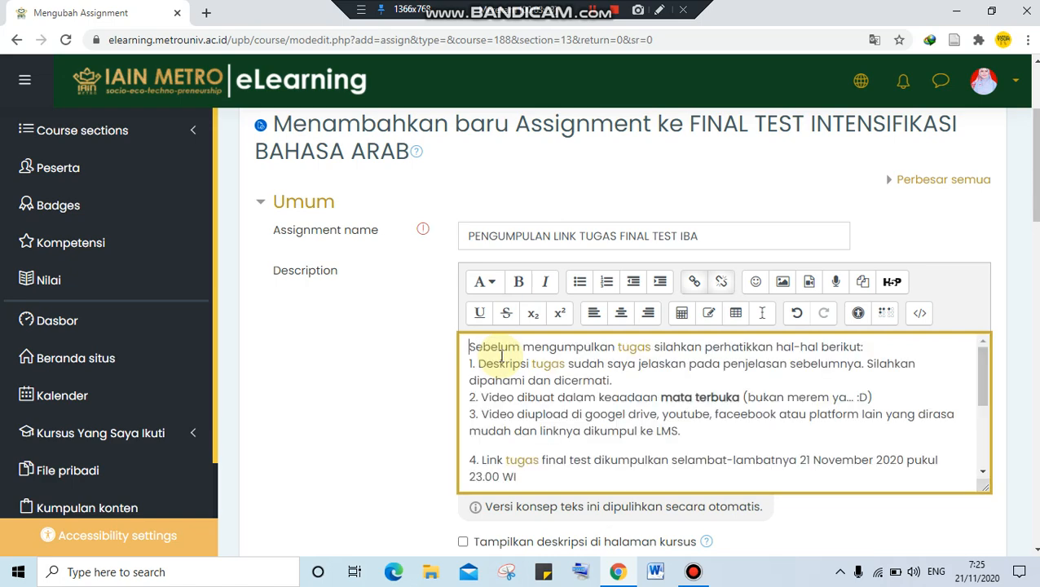
Step: Enable showing the assignment description on the course page
{"action": "scroll", "coordinate": [544, 405], "scroll_direction": "down", "scroll_amount": 2}
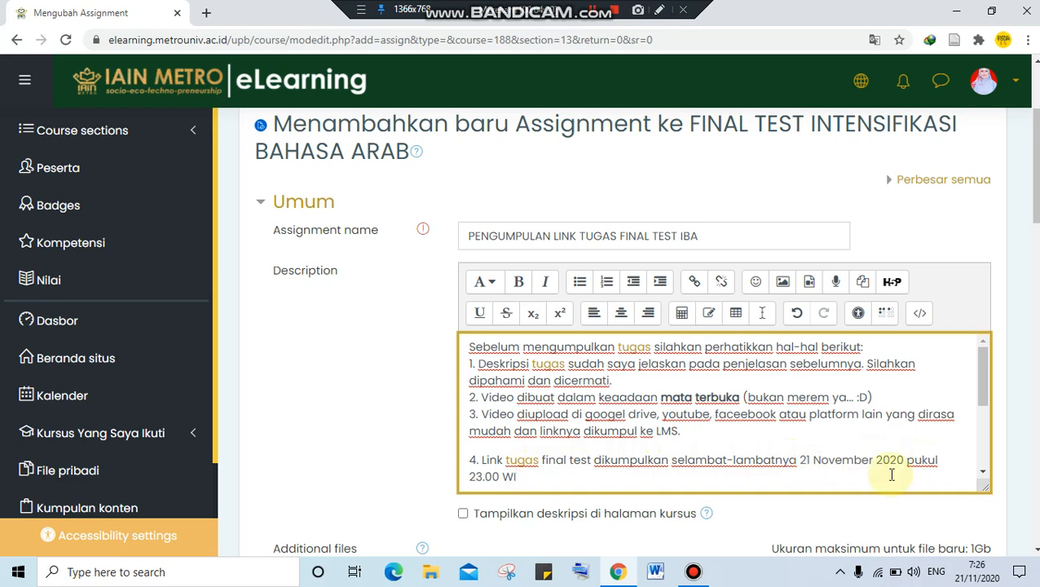
{"action": "scroll", "coordinate": [350, 415], "scroll_direction": "down", "scroll_amount": 1}
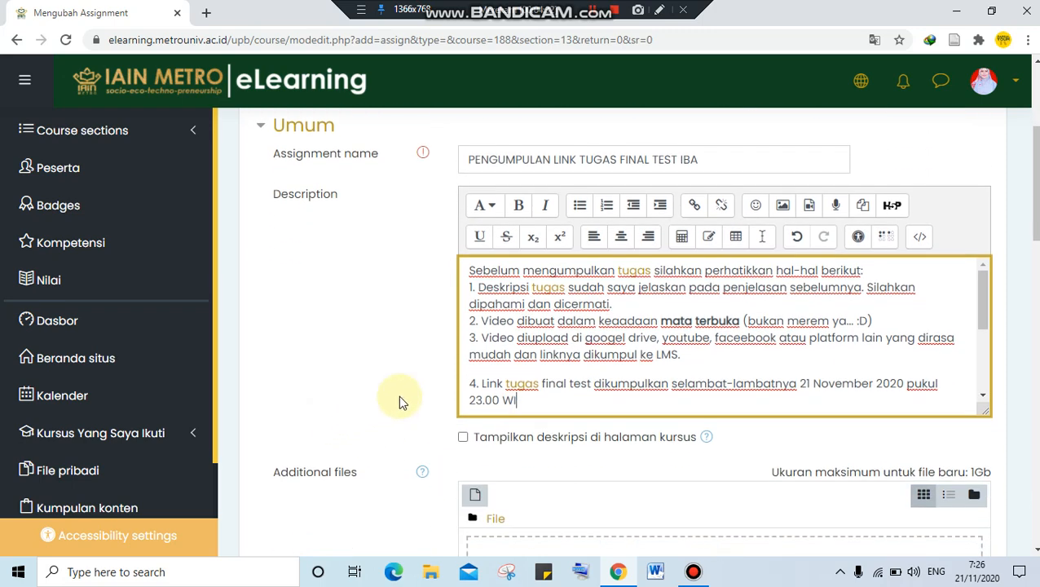
{"action": "left_click", "coordinate": [463, 439]}
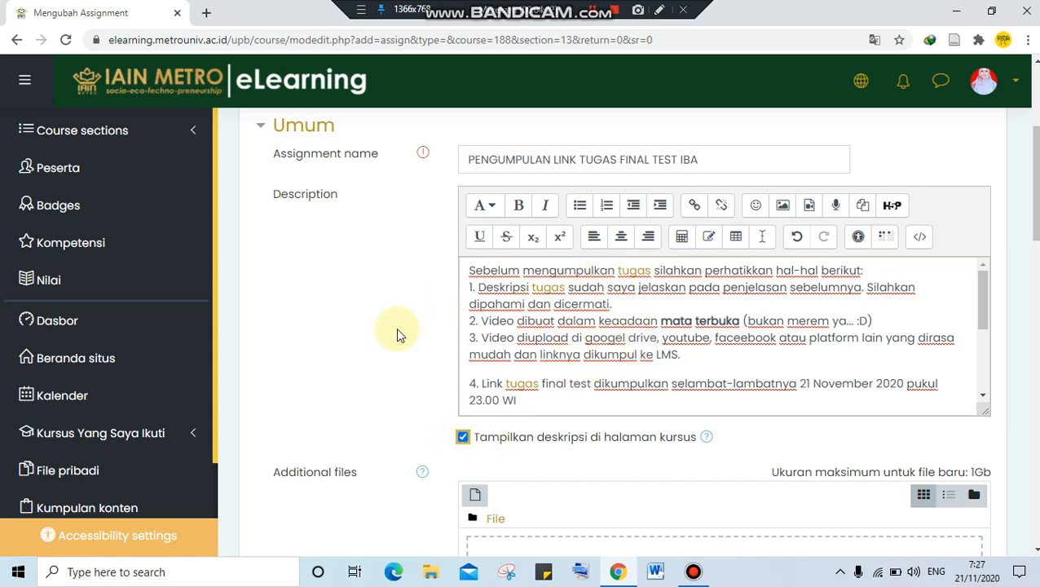
Step: Set the assignment's due date to 21 November 2020 at 23:00 and disable the grading reminder date
{"action": "scroll", "coordinate": [396, 330], "scroll_direction": "down", "scroll_amount": 2}
{"action": "scroll", "coordinate": [395, 290], "scroll_direction": "down", "scroll_amount": 2}
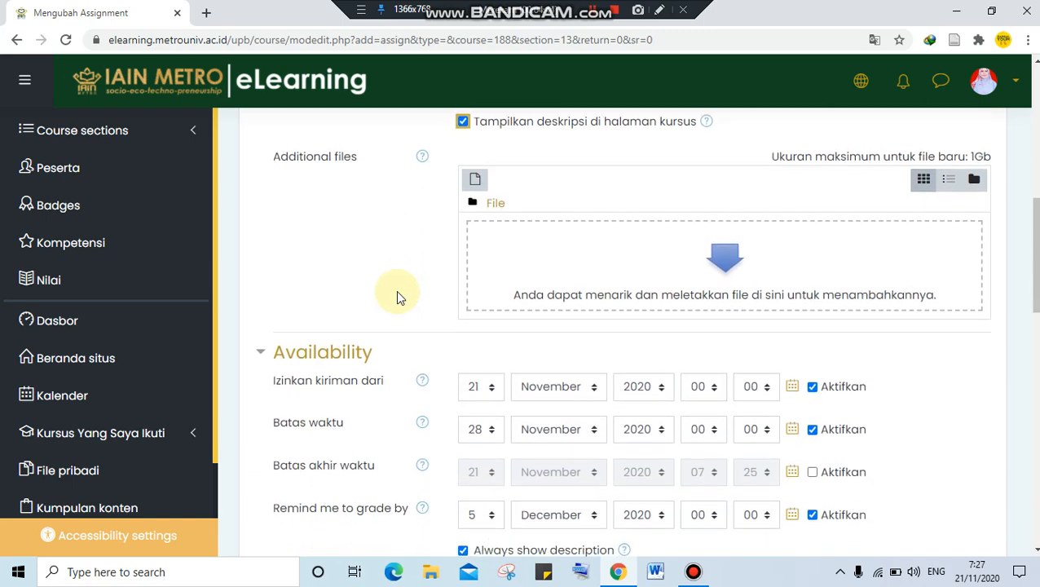
{"action": "scroll", "coordinate": [396, 290], "scroll_direction": "down", "scroll_amount": 2}
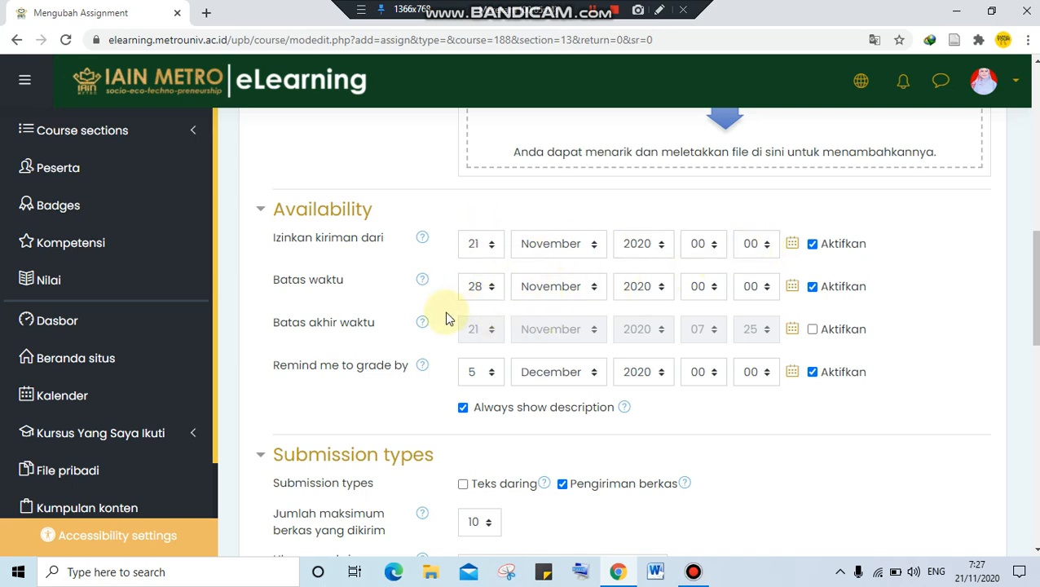
{"action": "left_click", "coordinate": [493, 288]}
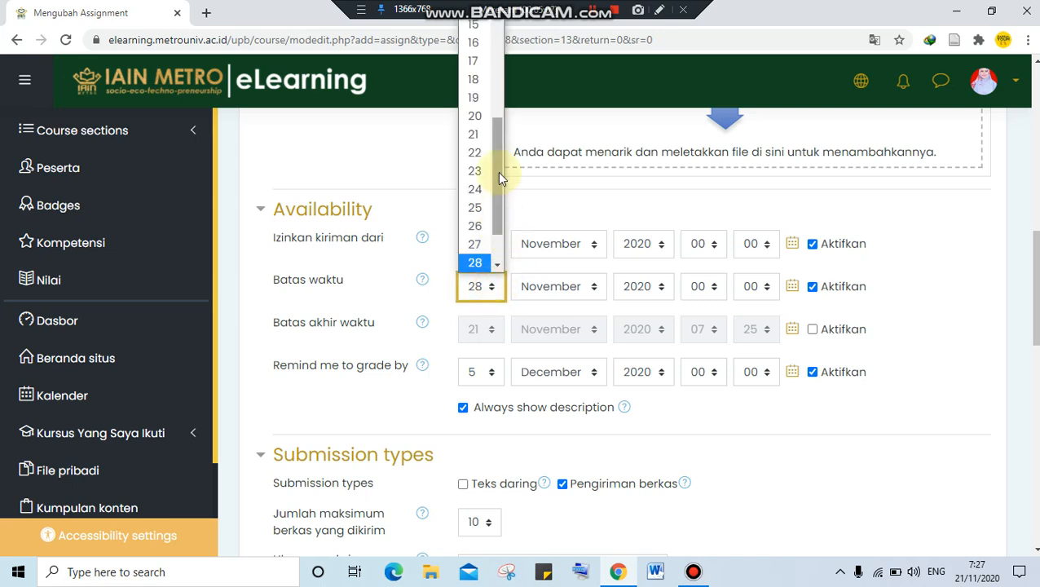
{"action": "left_click", "coordinate": [475, 133]}
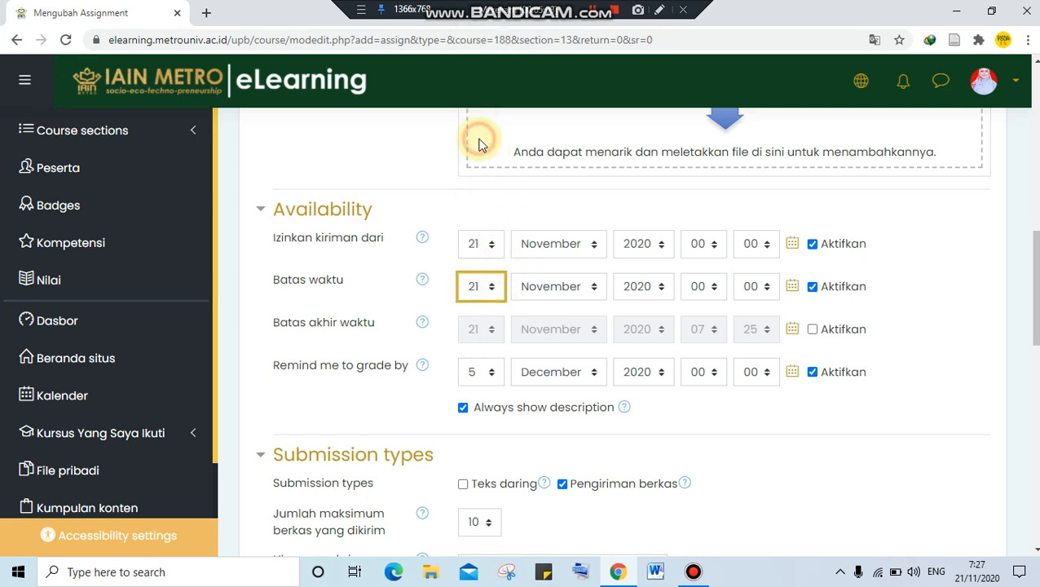
{"action": "left_click", "coordinate": [717, 285]}
{"action": "left_click_drag", "start_coordinate": [720, 153], "coordinate": [719, 260]}
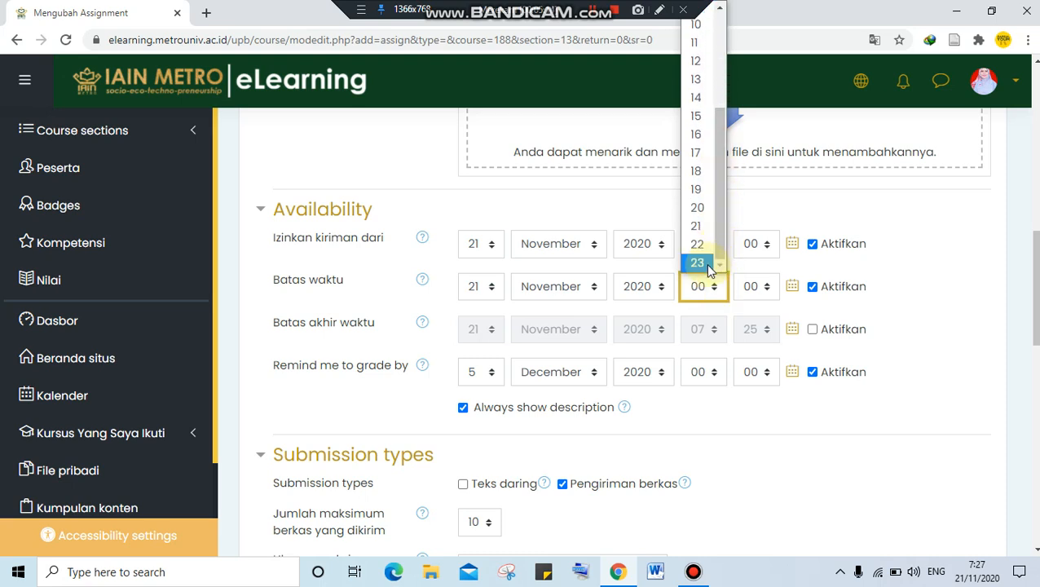
{"action": "left_click", "coordinate": [698, 263]}
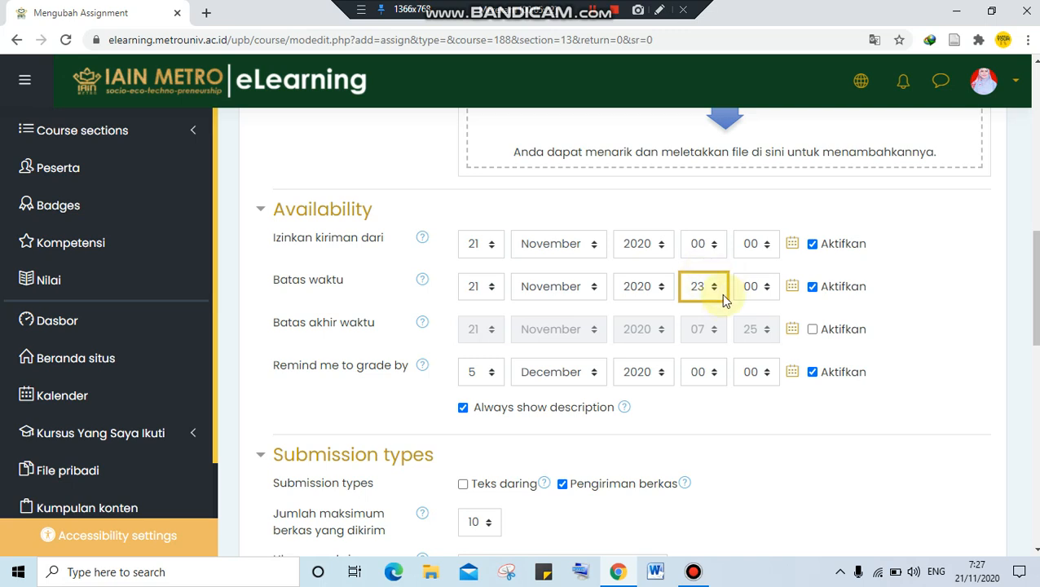
{"action": "left_click", "coordinate": [812, 372]}
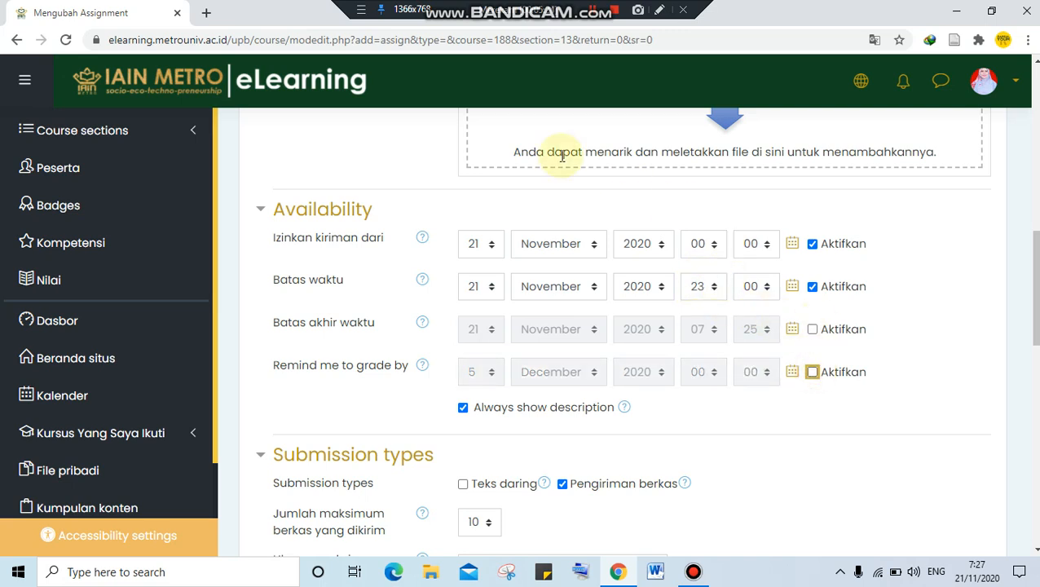
Step: Change the submission type from file uploads to online text (Teks daring), and save and display the assignment
{"action": "scroll", "coordinate": [641, 294], "scroll_direction": "down", "scroll_amount": 3}
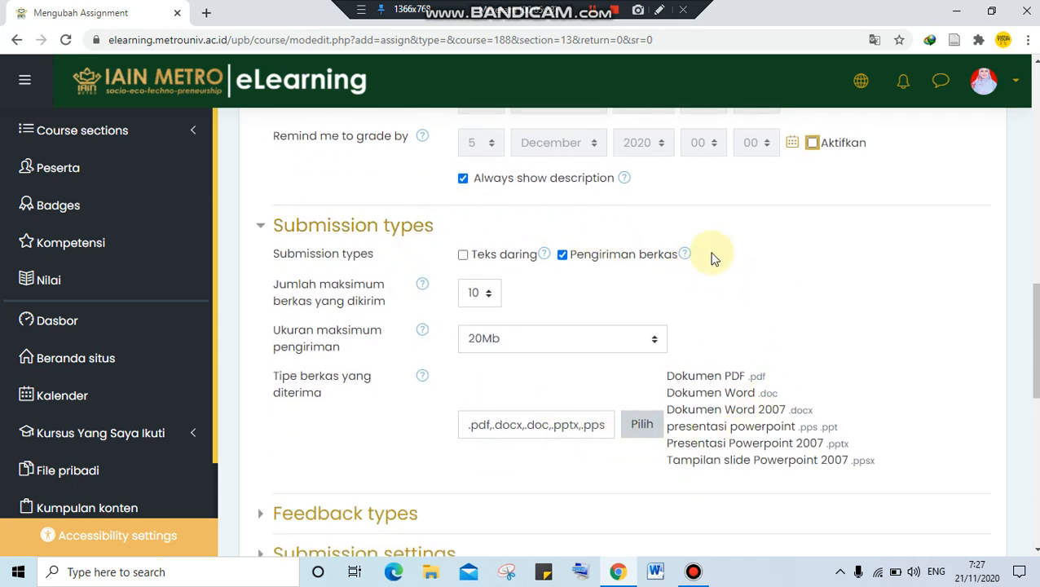
{"action": "left_click", "coordinate": [563, 255]}
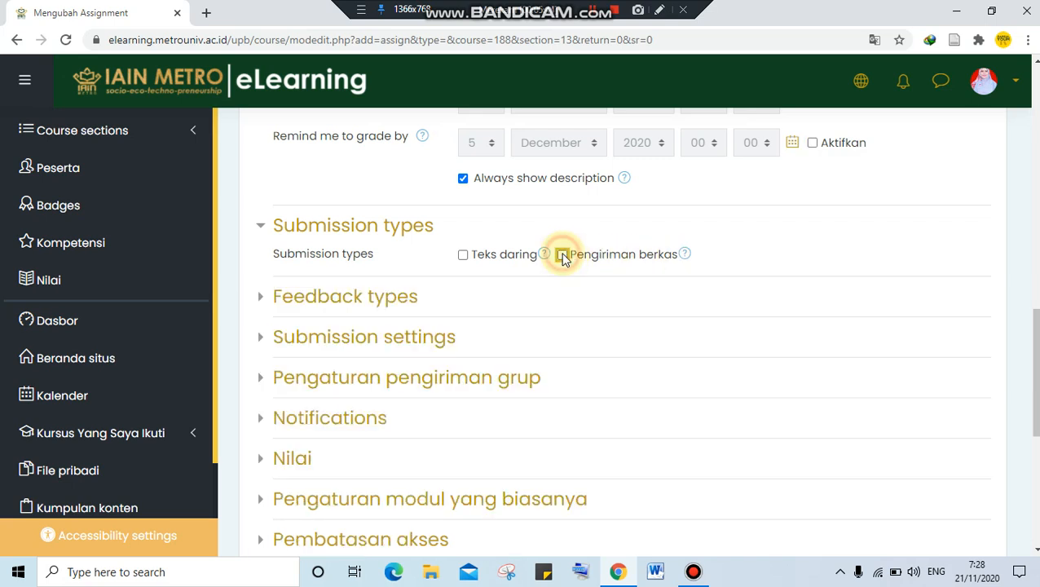
{"action": "left_click", "coordinate": [463, 255]}
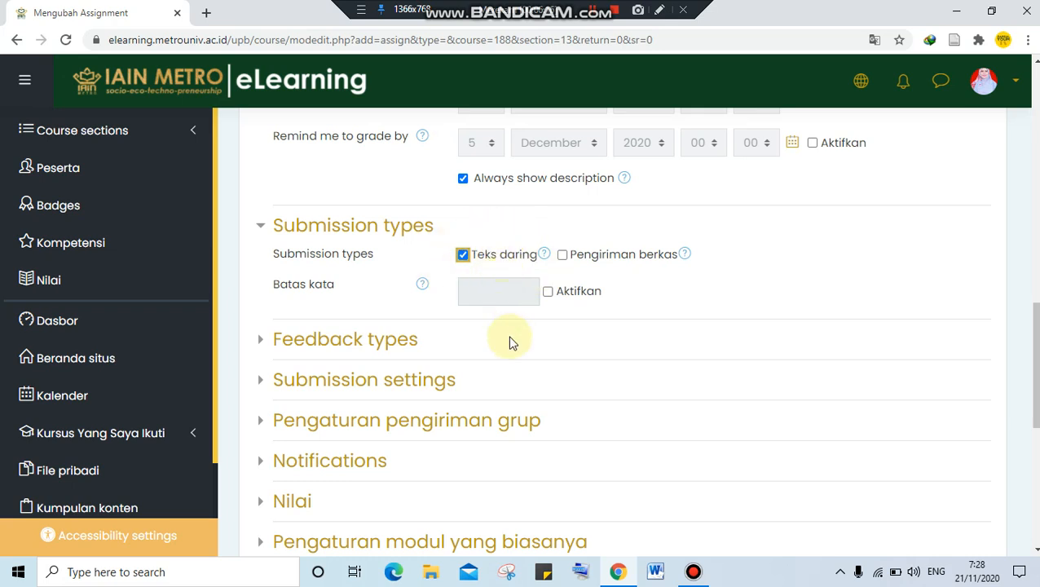
{"action": "scroll", "coordinate": [511, 343], "scroll_direction": "down", "scroll_amount": 4}
{"action": "left_click", "coordinate": [736, 444]}
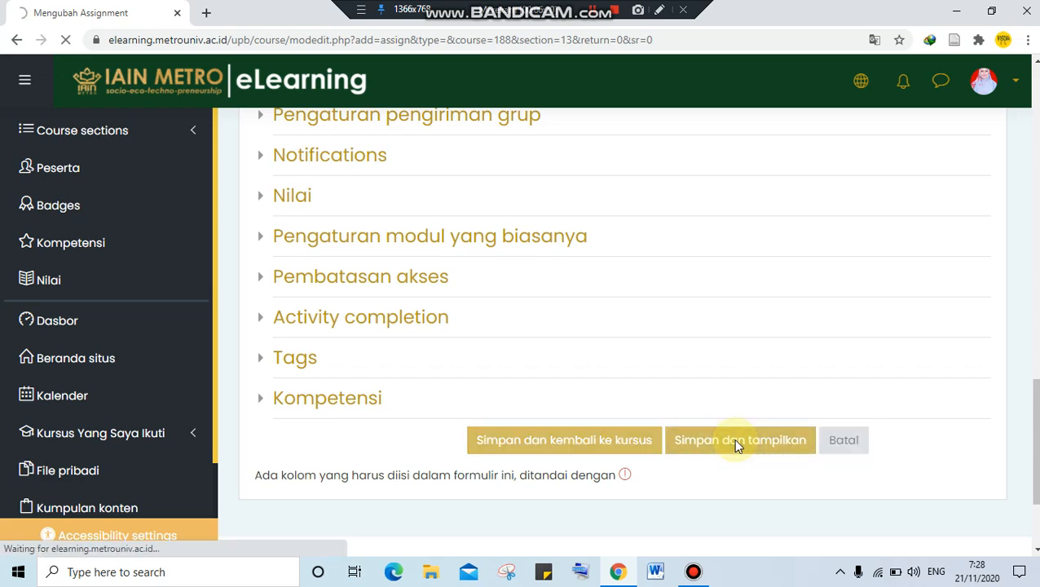
Step: Review the saved assignment's instructions on its own page and in the FINAL TEST INTENSIFIKASI BAHASA ARAB section of the course
{"action": "scroll", "coordinate": [660, 413], "scroll_direction": "down", "scroll_amount": 3}
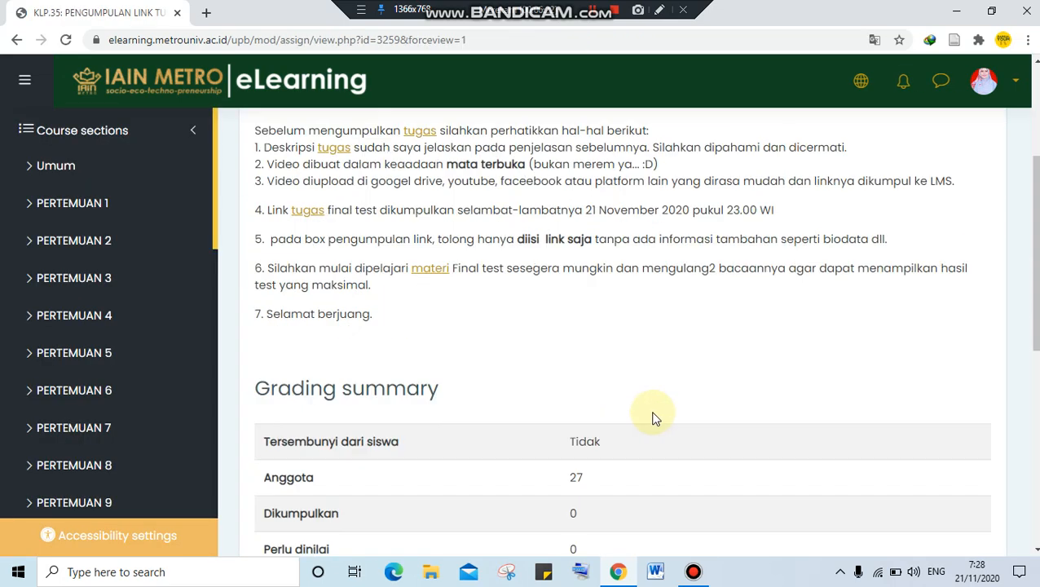
{"action": "scroll", "coordinate": [511, 371], "scroll_direction": "up", "scroll_amount": 3}
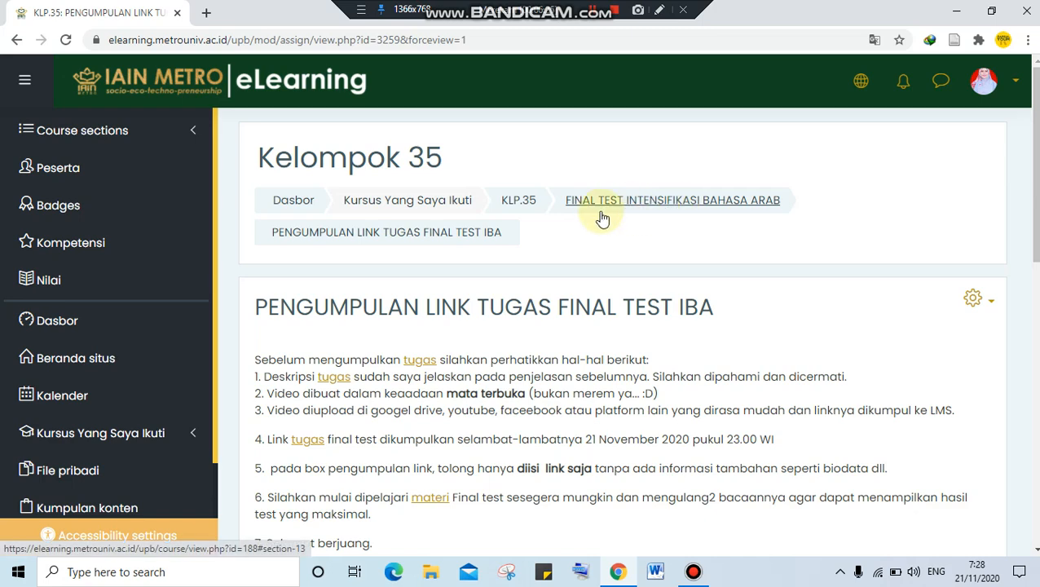
{"action": "left_click", "coordinate": [670, 202]}
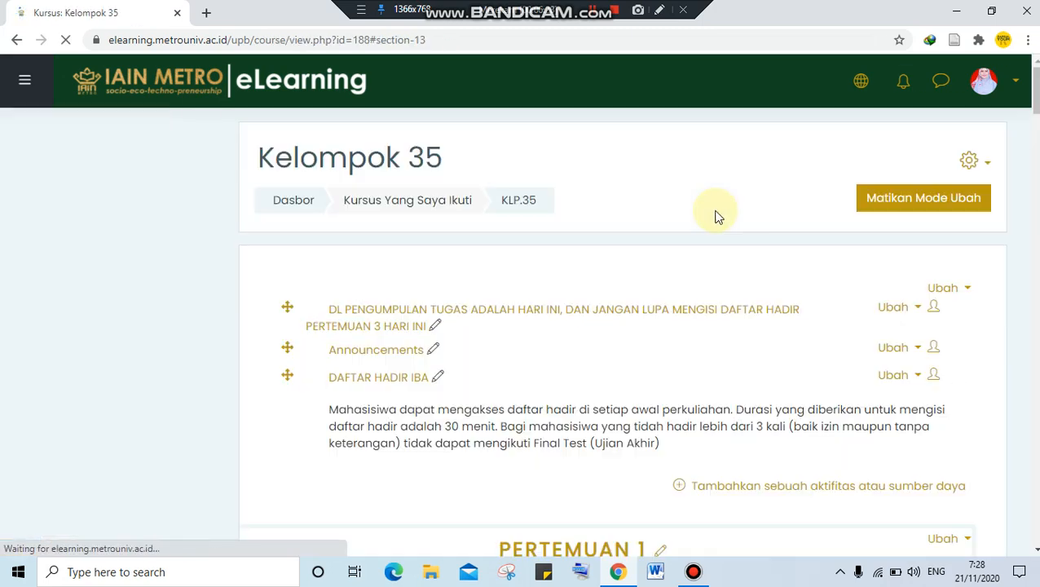
{"action": "scroll", "coordinate": [714, 216], "scroll_direction": "down", "scroll_amount": 5}
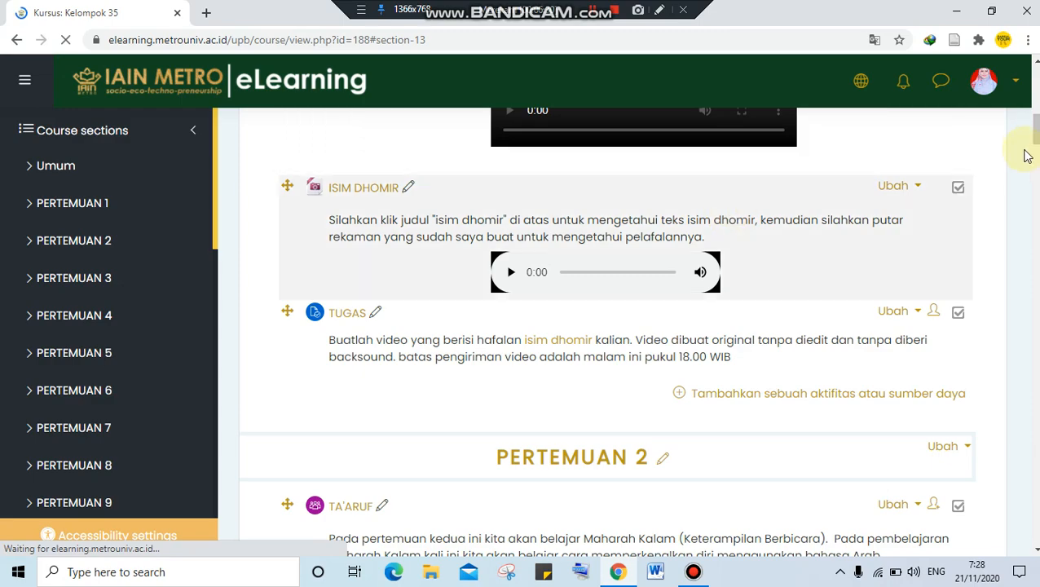
{"action": "scroll", "coordinate": [765, 438], "scroll_direction": "down", "scroll_amount": 1}
{"action": "scroll", "coordinate": [756, 436], "scroll_direction": "up", "scroll_amount": 2}
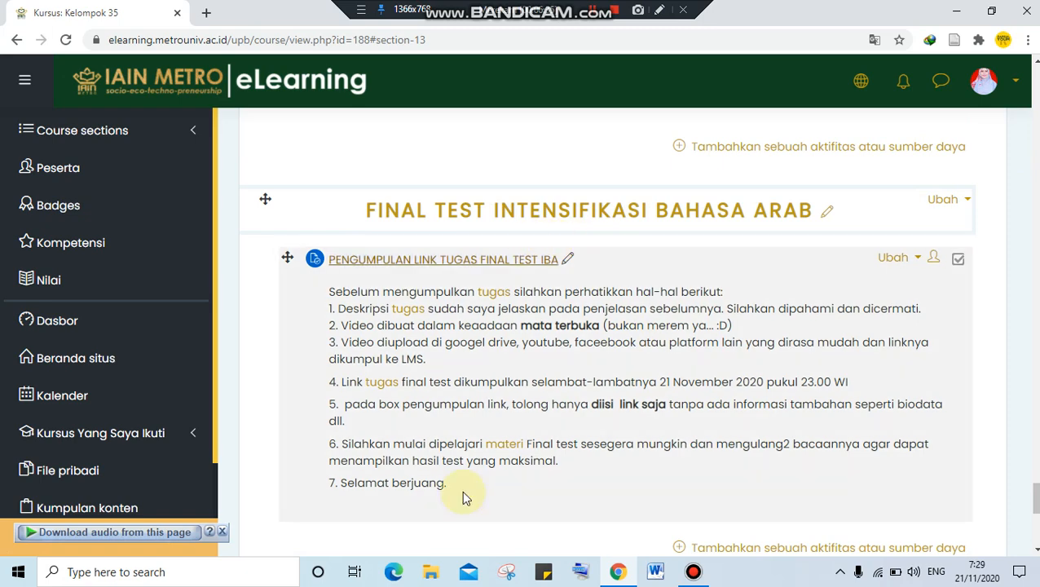
{"action": "scroll", "coordinate": [500, 378], "scroll_direction": "down", "scroll_amount": 1}
{"action": "scroll", "coordinate": [499, 377], "scroll_direction": "down", "scroll_amount": 1}
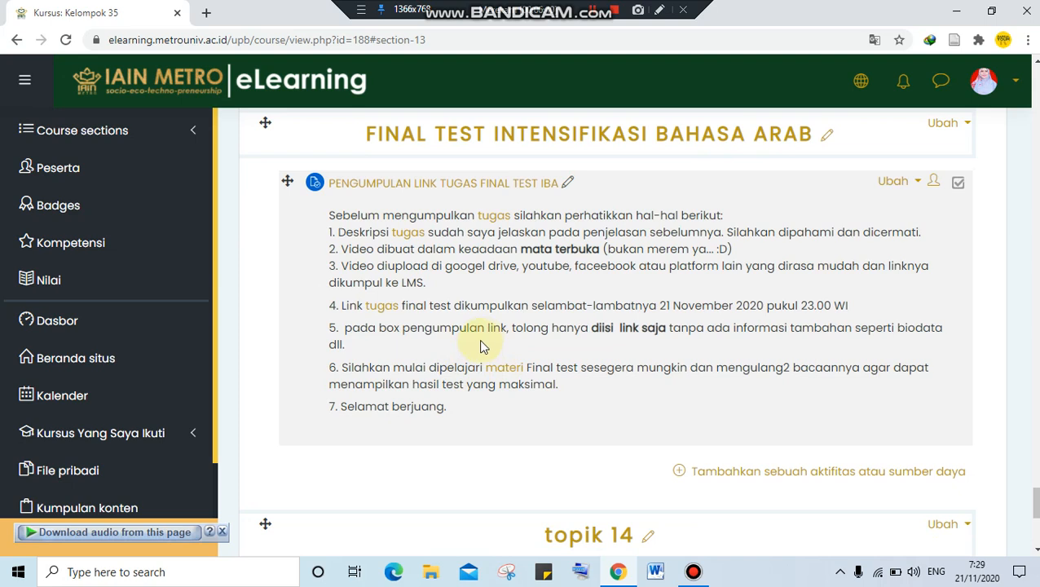
Step: Open PENGUMPULAN LINK TUGAS FINAL TEST IBA and examine its list of all student submissions
{"action": "left_click", "coordinate": [460, 187]}
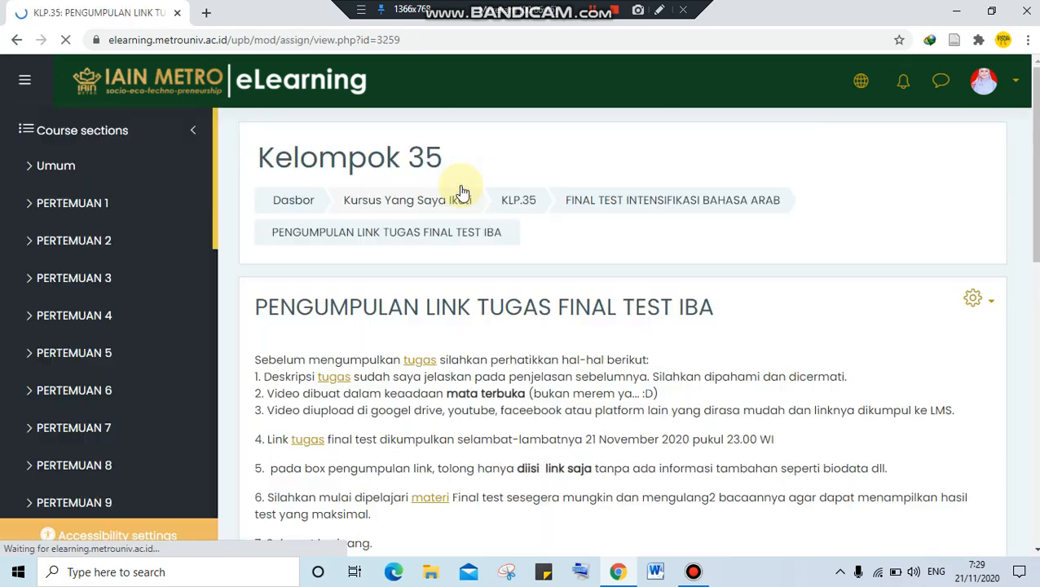
{"action": "scroll", "coordinate": [568, 281], "scroll_direction": "down", "scroll_amount": 7}
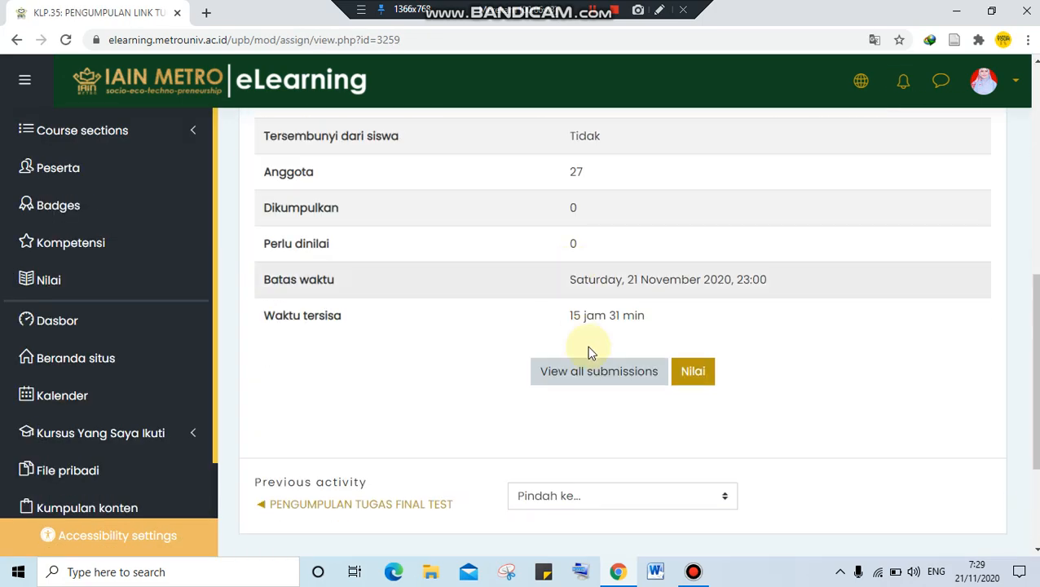
{"action": "left_click", "coordinate": [587, 375]}
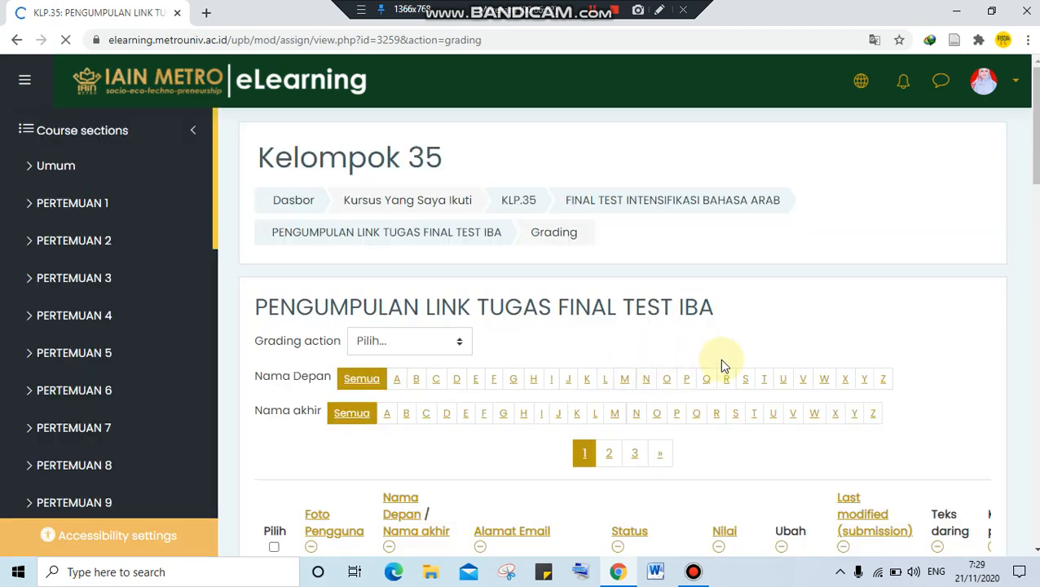
{"action": "scroll", "coordinate": [722, 358], "scroll_direction": "down", "scroll_amount": 3}
{"action": "scroll", "coordinate": [880, 326], "scroll_direction": "down", "scroll_amount": 3}
{"action": "scroll", "coordinate": [833, 255], "scroll_direction": "up", "scroll_amount": 2}
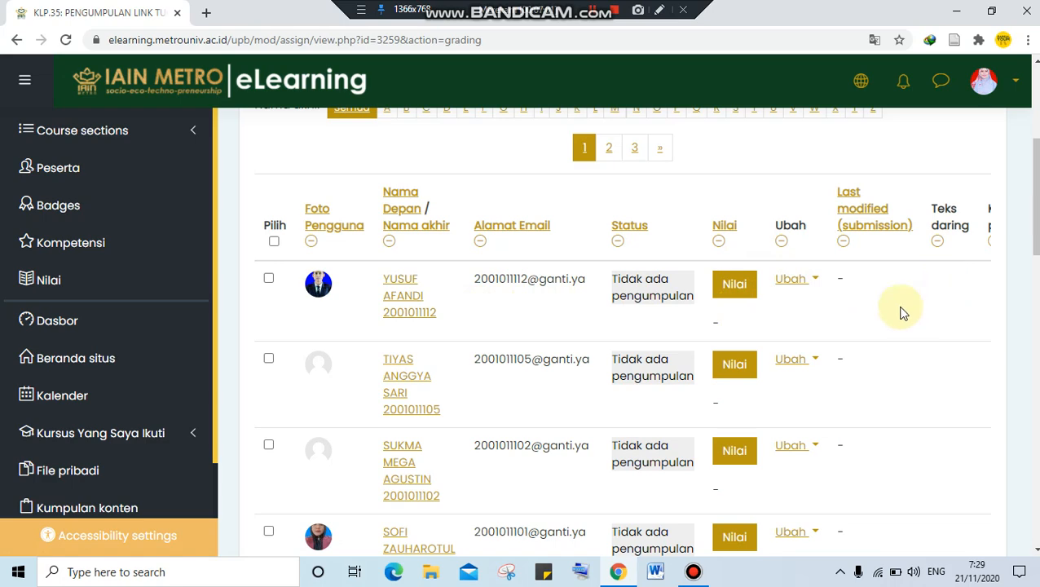
{"action": "scroll", "coordinate": [919, 304], "scroll_direction": "up", "scroll_amount": 4}
Step: Return to the course and examine all submissions of the TUGAS assignment in PERTEMUAN 1
{"action": "left_click", "coordinate": [530, 208]}
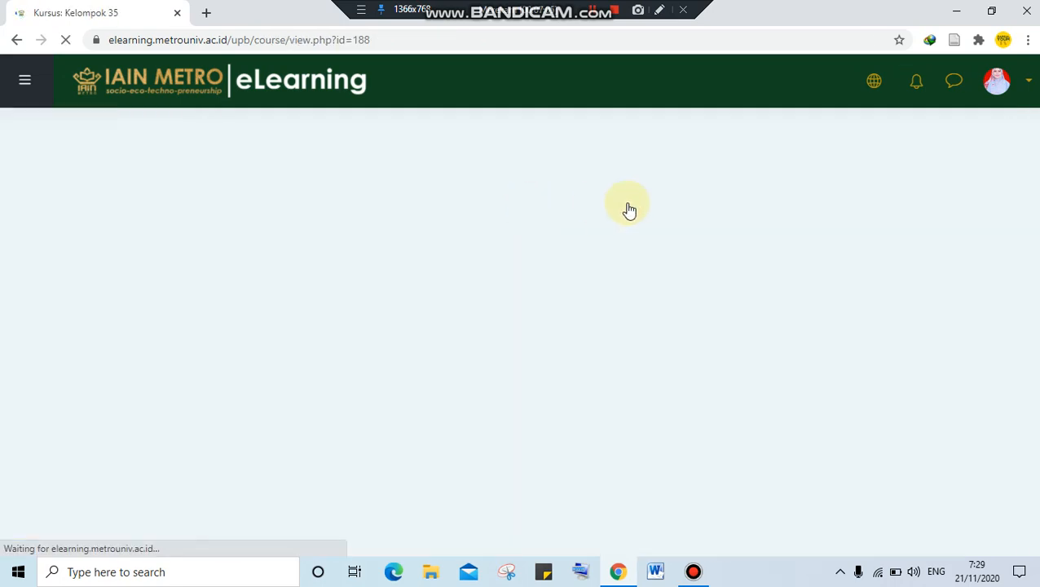
{"action": "scroll", "coordinate": [952, 234], "scroll_direction": "down", "scroll_amount": 7}
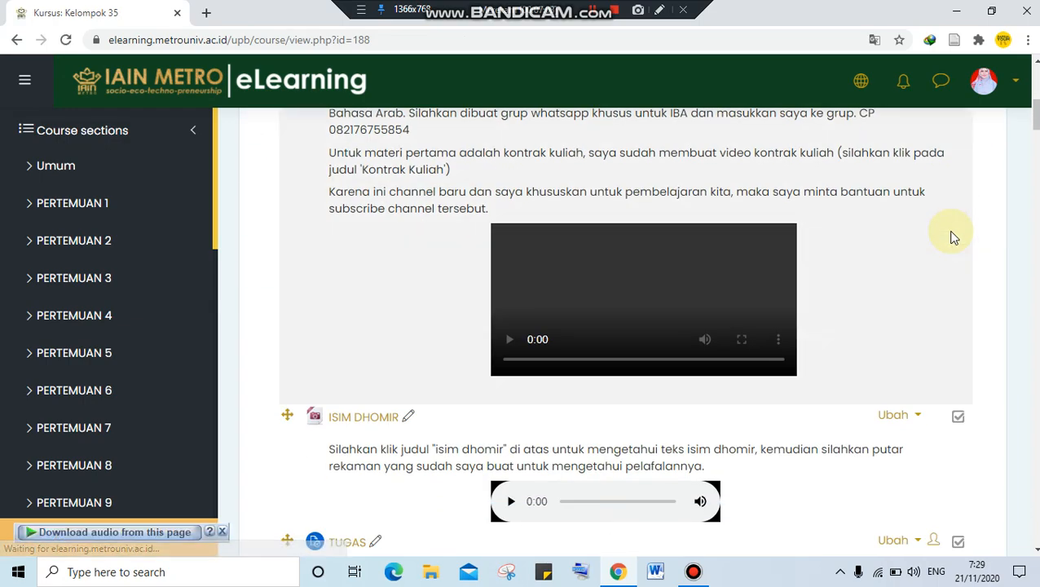
{"action": "scroll", "coordinate": [954, 236], "scroll_direction": "up", "scroll_amount": 2}
{"action": "scroll", "coordinate": [954, 237], "scroll_direction": "down", "scroll_amount": 3}
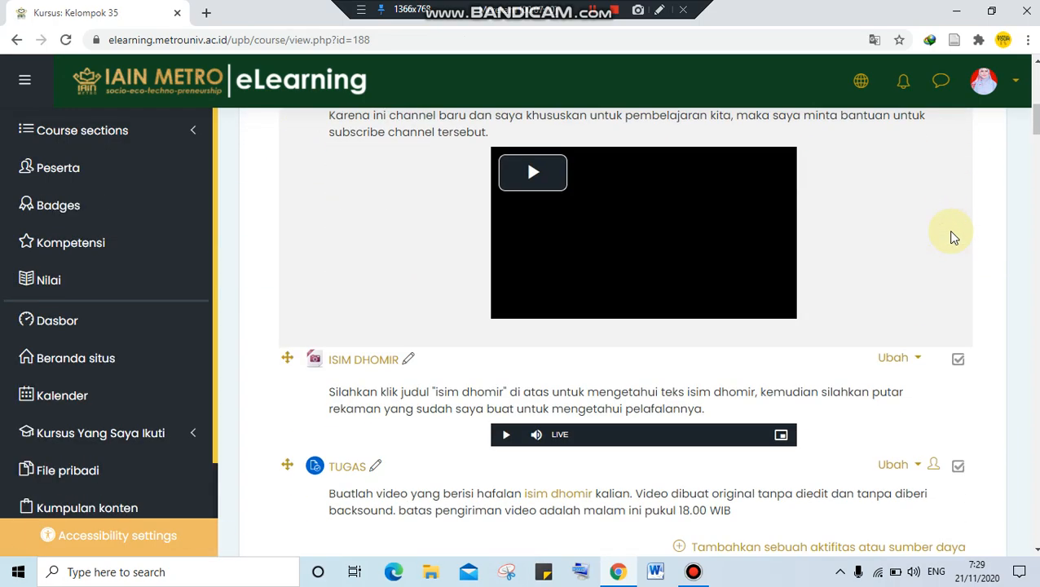
{"action": "scroll", "coordinate": [954, 236], "scroll_direction": "down", "scroll_amount": 3}
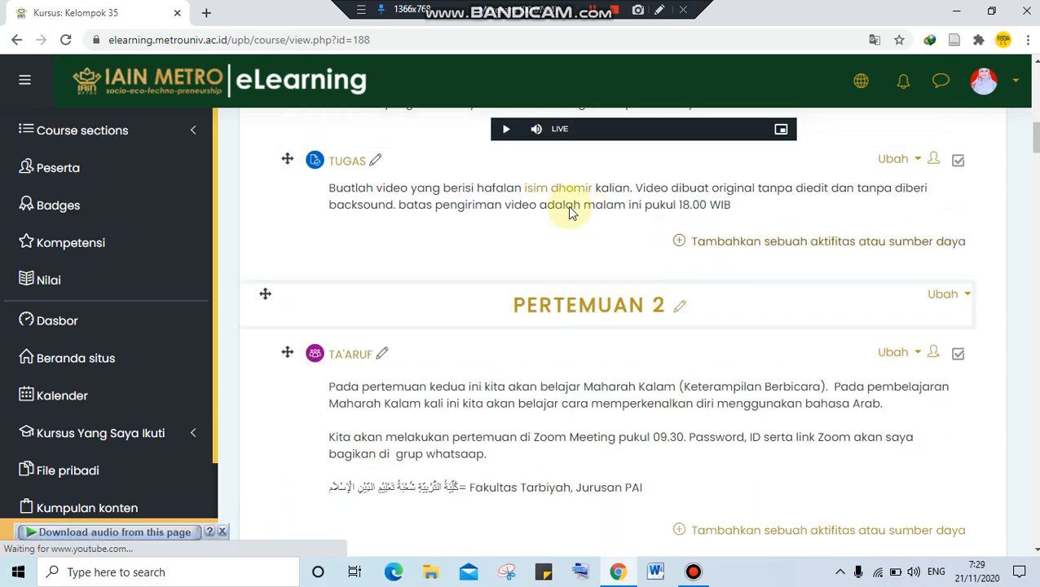
{"action": "left_click", "coordinate": [367, 167]}
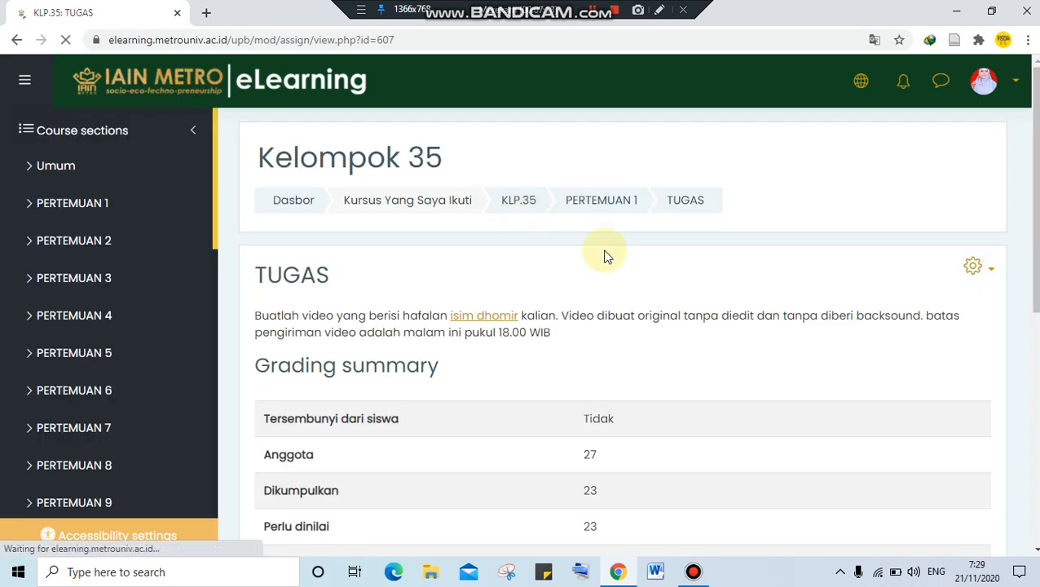
{"action": "scroll", "coordinate": [557, 233], "scroll_direction": "down", "scroll_amount": 5}
{"action": "left_click", "coordinate": [599, 349]}
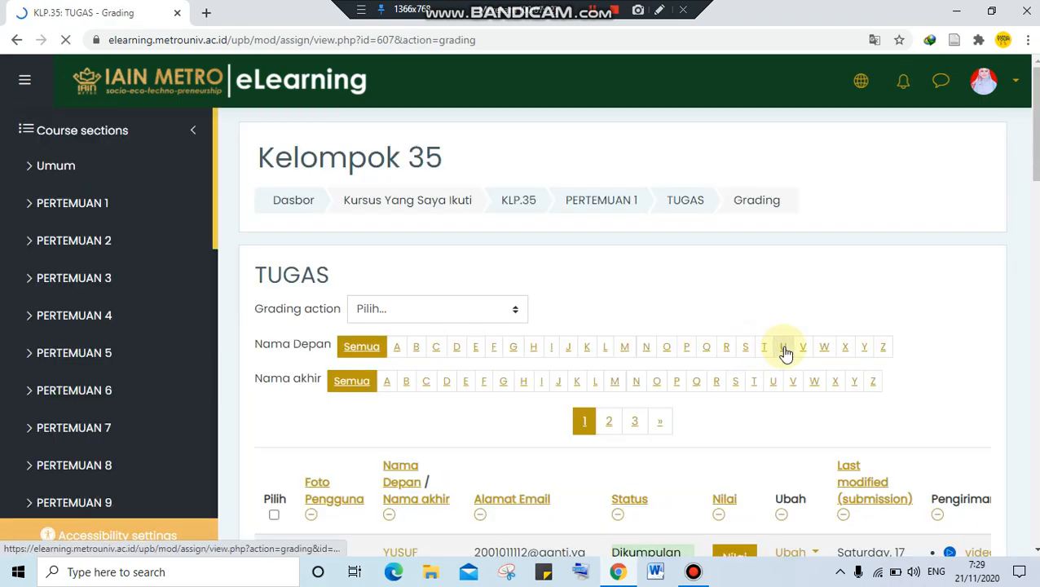
{"action": "scroll", "coordinate": [784, 348], "scroll_direction": "down", "scroll_amount": 2}
{"action": "scroll", "coordinate": [782, 349], "scroll_direction": "down", "scroll_amount": 2}
{"action": "scroll", "coordinate": [783, 349], "scroll_direction": "down", "scroll_amount": 4}
{"action": "scroll", "coordinate": [782, 346], "scroll_direction": "up", "scroll_amount": 10}
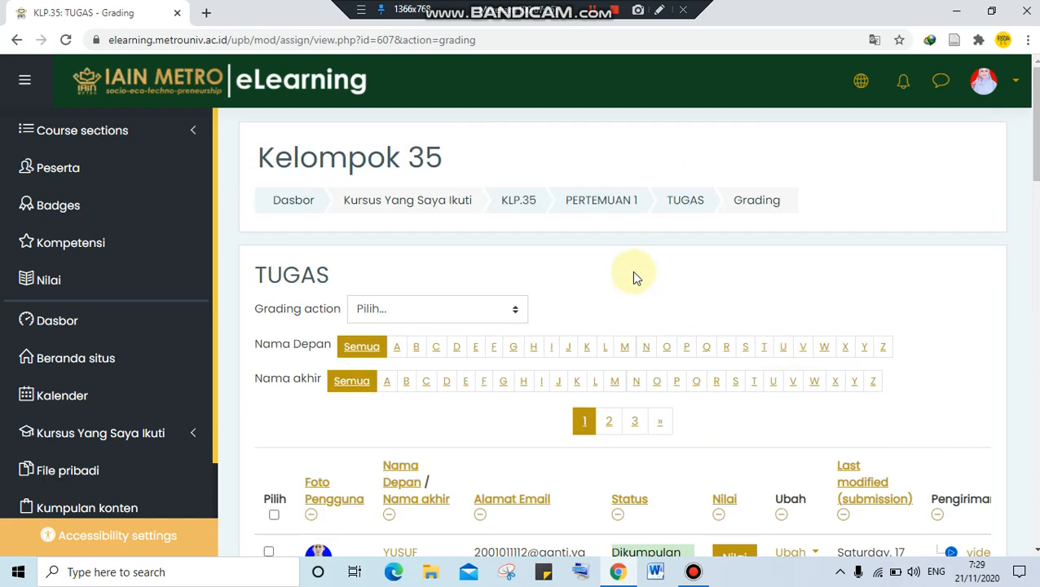
Step: Return to the course and examine all online text submissions of TUGAS PERTEMUAN 7
{"action": "left_click", "coordinate": [532, 201]}
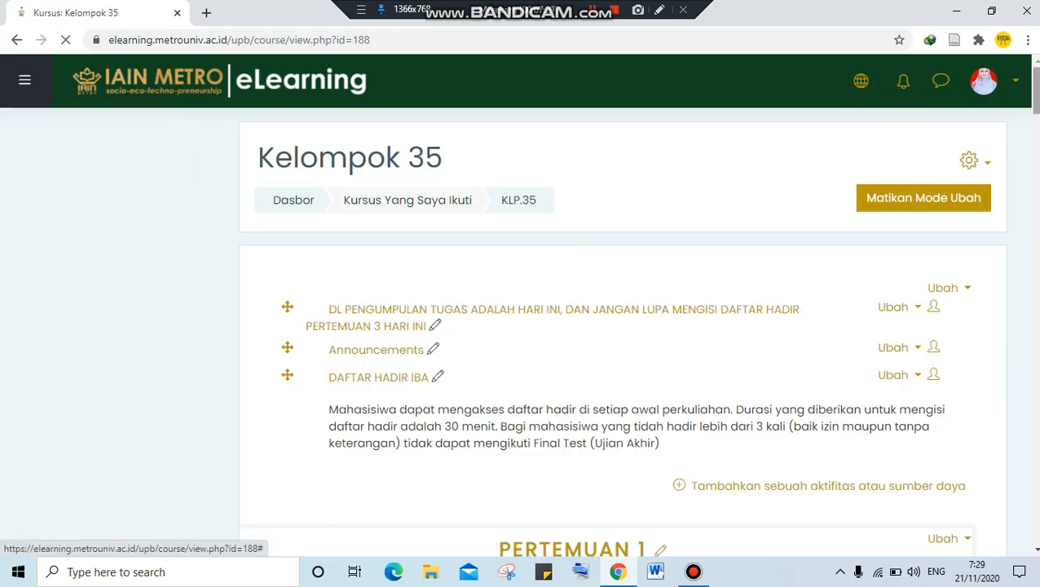
{"action": "left_click_drag", "start_coordinate": [1035, 93], "coordinate": [1029, 365]}
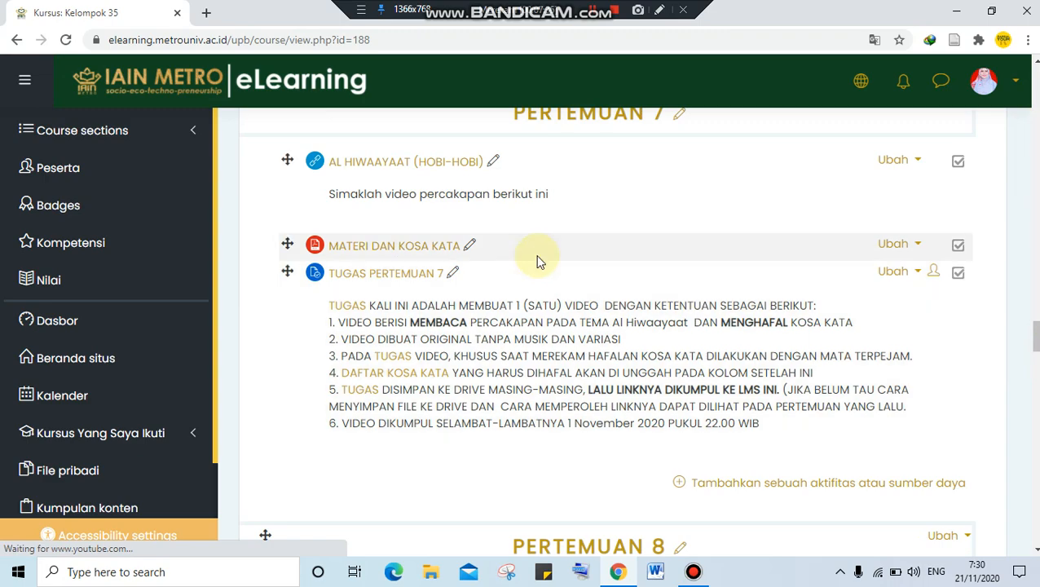
{"action": "scroll", "coordinate": [542, 257], "scroll_direction": "down", "scroll_amount": 4}
{"action": "scroll", "coordinate": [536, 259], "scroll_direction": "up", "scroll_amount": 3}
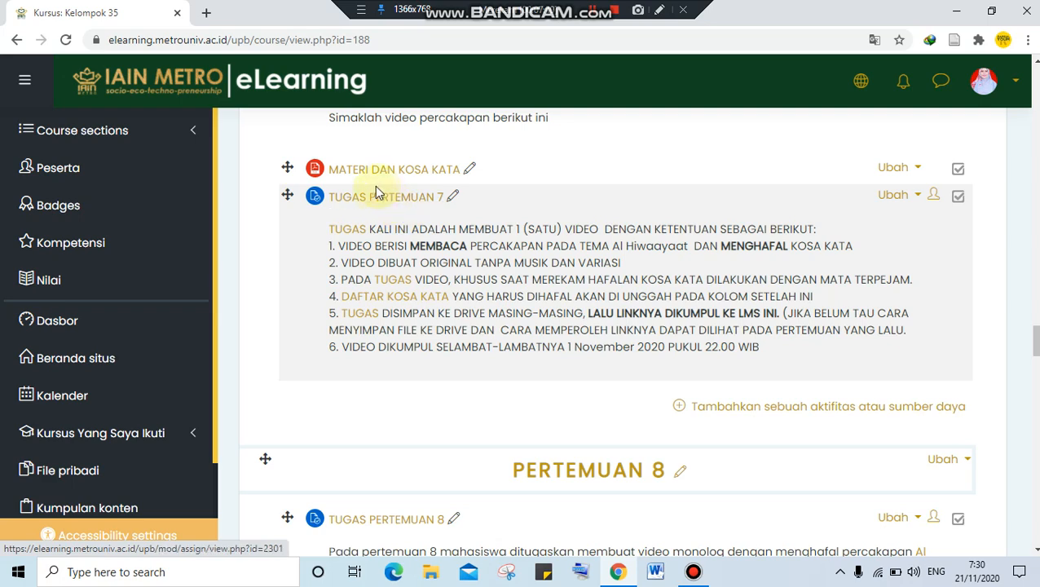
{"action": "left_click", "coordinate": [375, 200]}
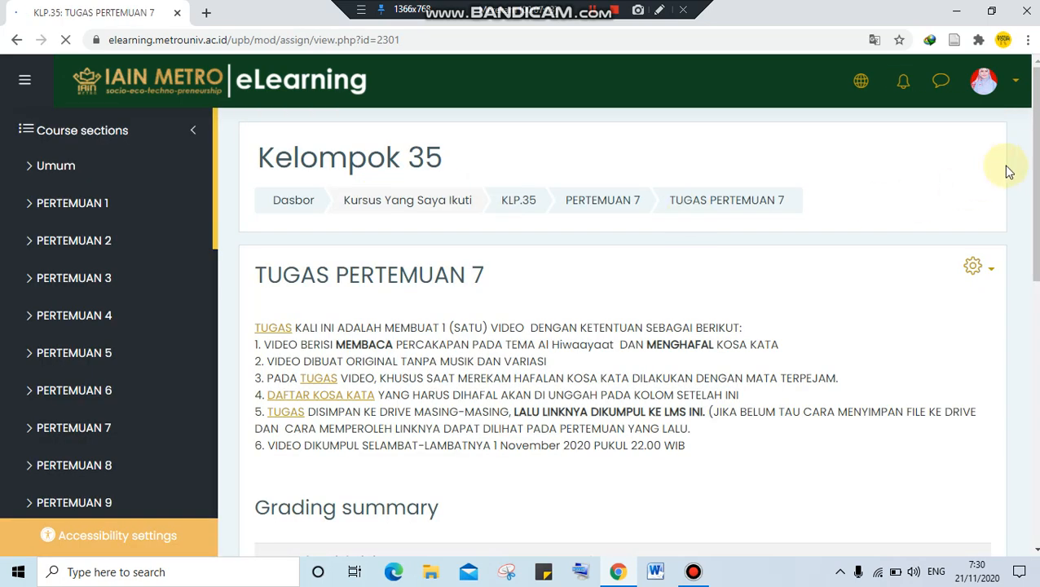
{"action": "left_click_drag", "start_coordinate": [1034, 184], "coordinate": [1029, 277]}
{"action": "scroll", "coordinate": [750, 385], "scroll_direction": "down", "scroll_amount": 3}
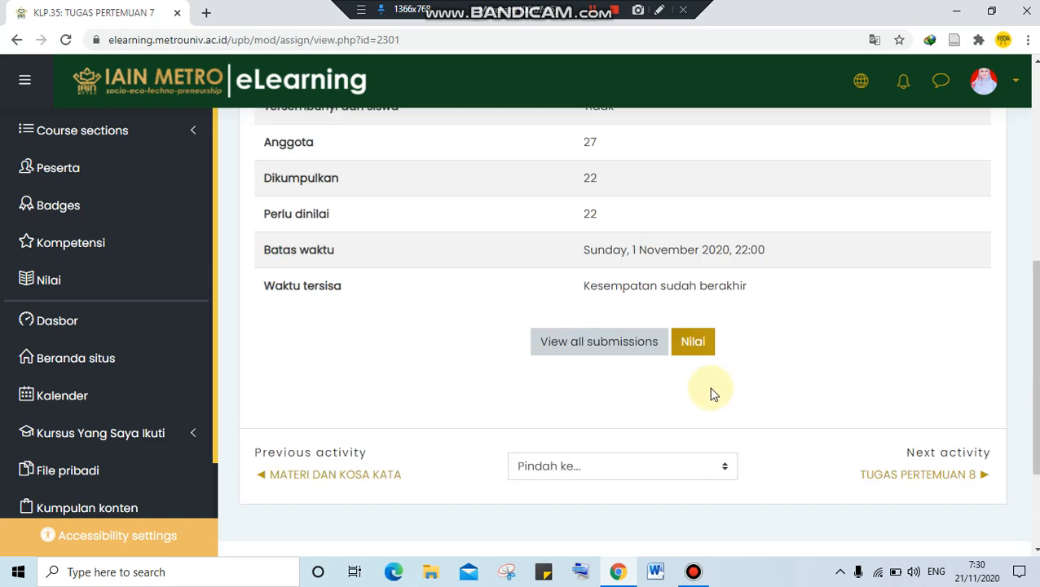
{"action": "left_click", "coordinate": [615, 357]}
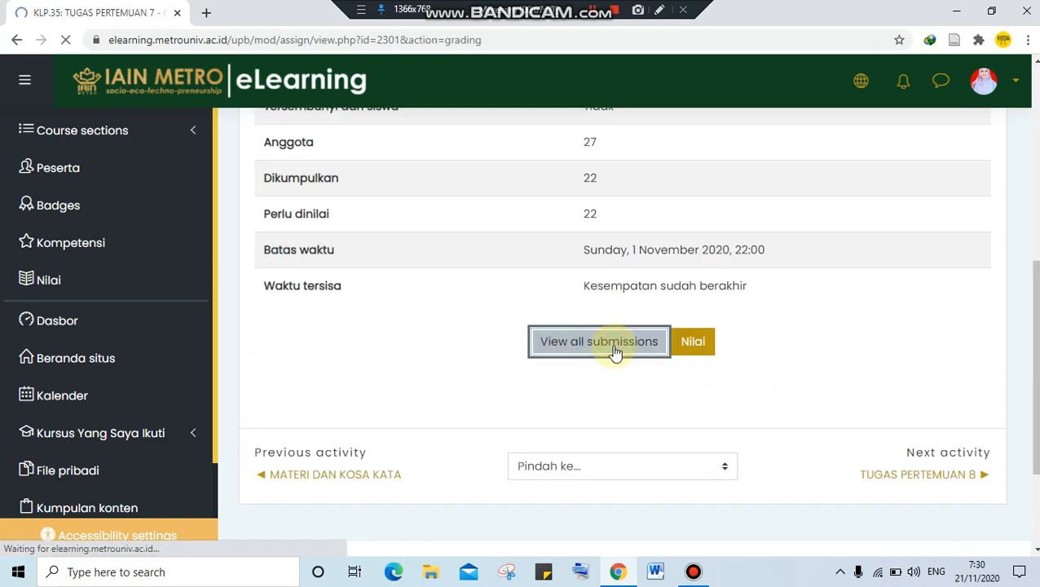
{"action": "scroll", "coordinate": [917, 347], "scroll_direction": "down", "scroll_amount": 5}
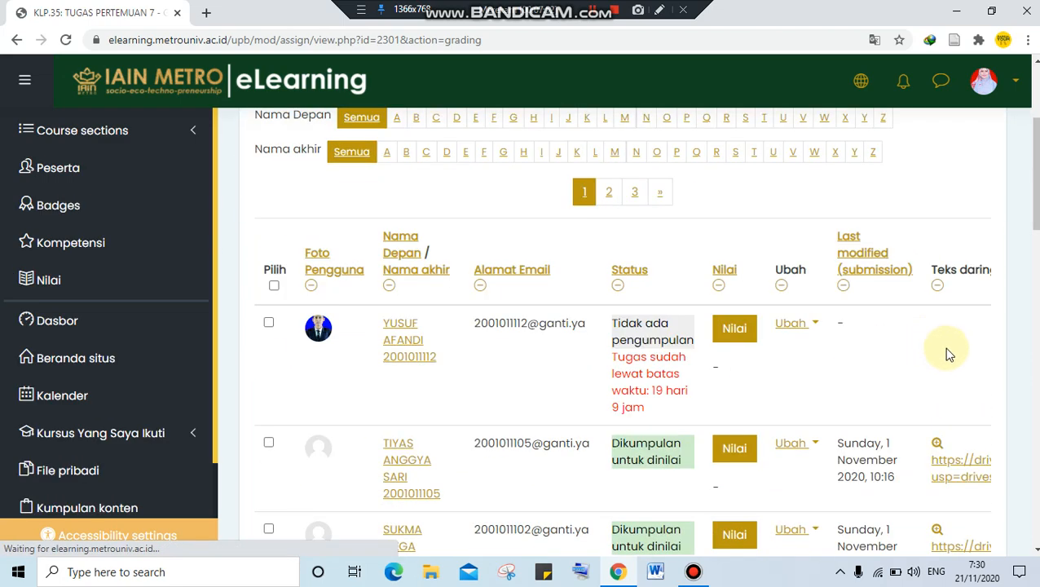
{"action": "scroll", "coordinate": [963, 367], "scroll_direction": "down", "scroll_amount": 2}
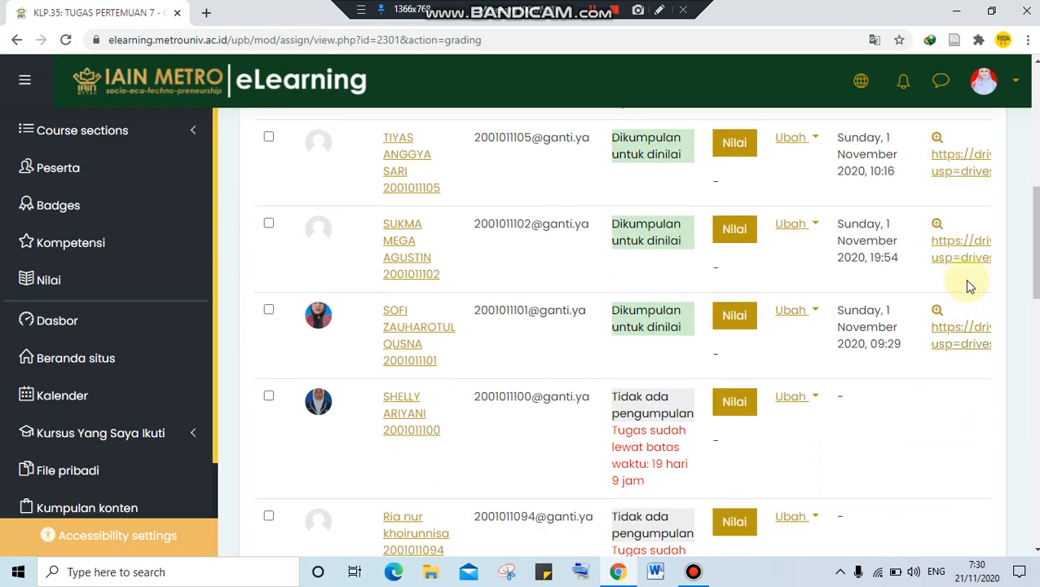
Step: Open the first submitted Google Drive link, play and pause its video, and return to the submissions list
{"action": "left_click", "coordinate": [972, 163]}
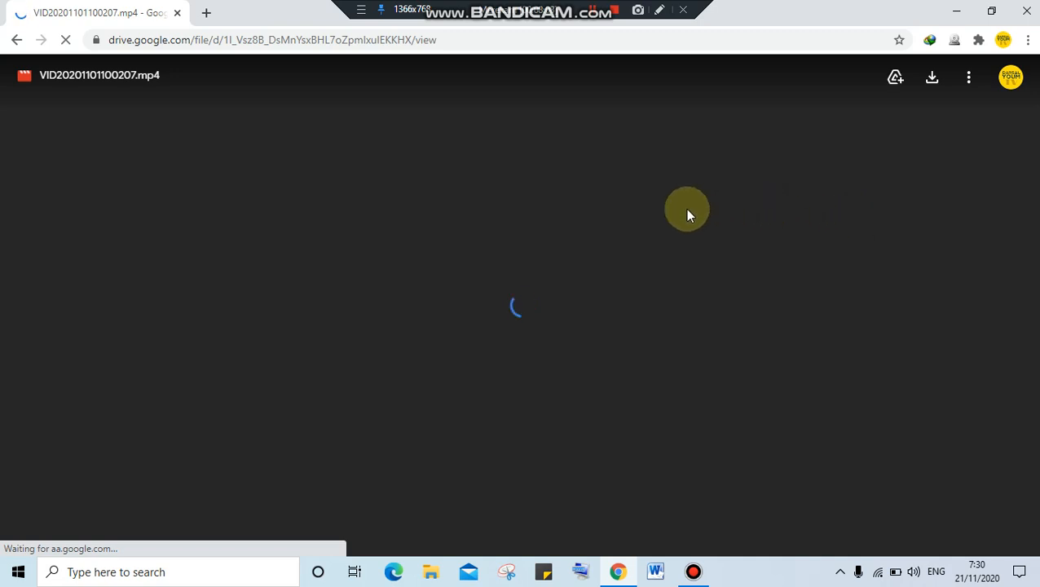
{"action": "left_click", "coordinate": [524, 307]}
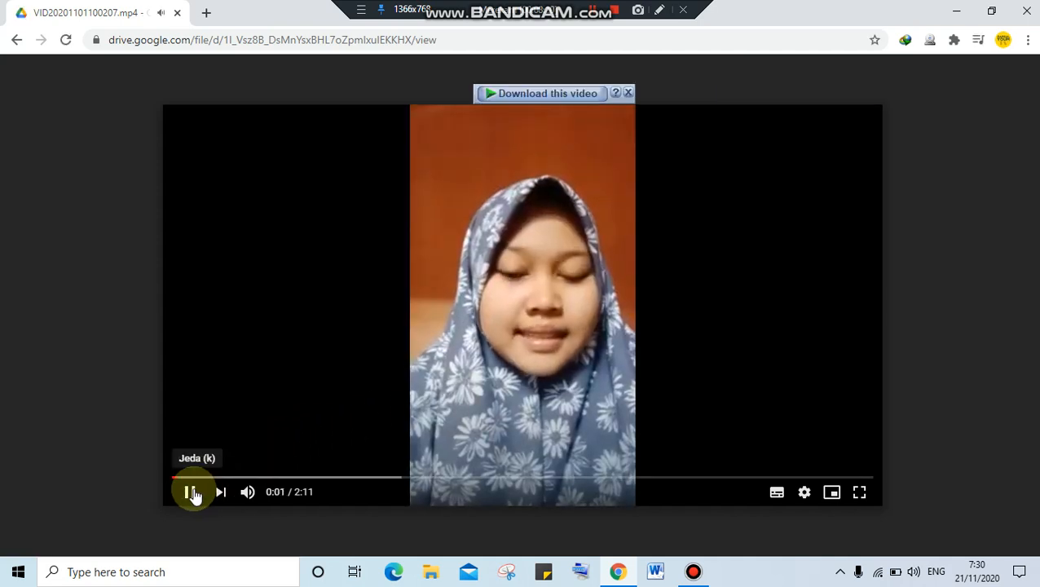
{"action": "left_click", "coordinate": [190, 492]}
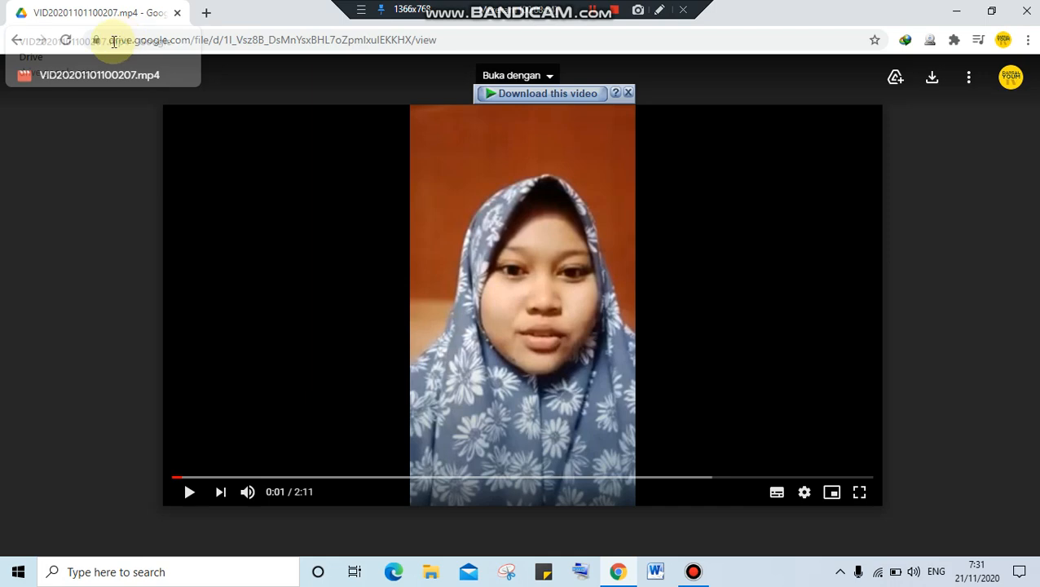
{"action": "left_click", "coordinate": [15, 41]}
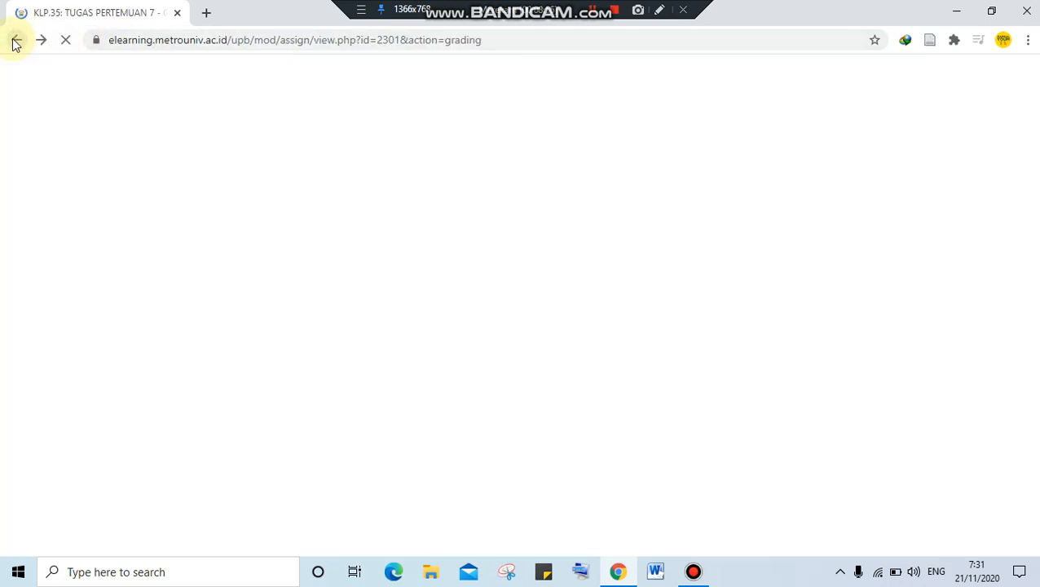